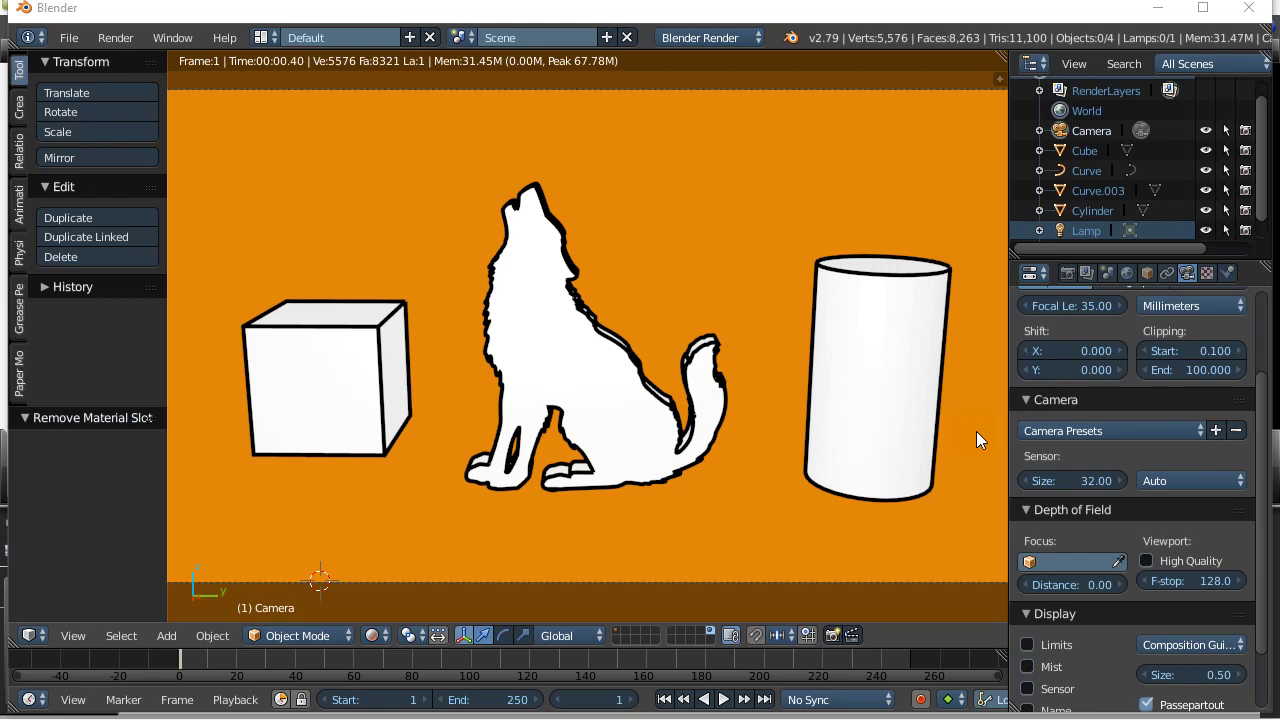
- Turn Freestyle off in the Render settings and orbit the rendered viewport around the objects
left_click(1067, 273)
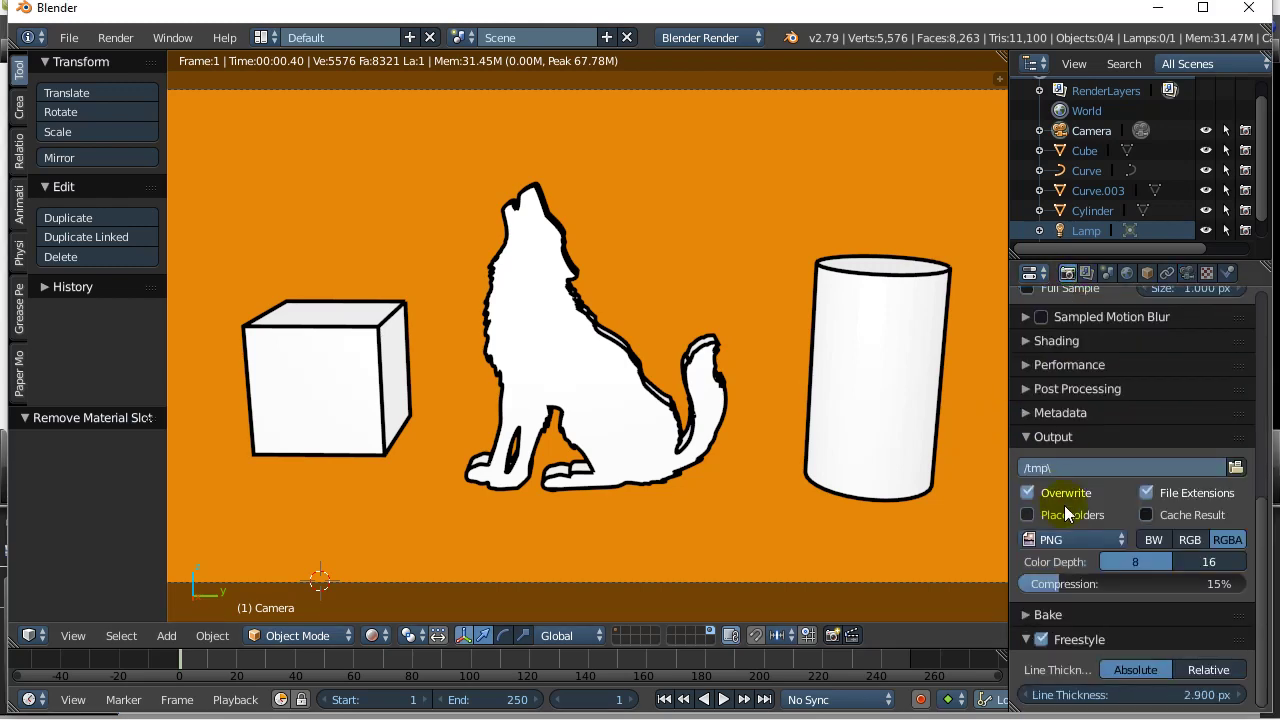
left_click(1042, 638)
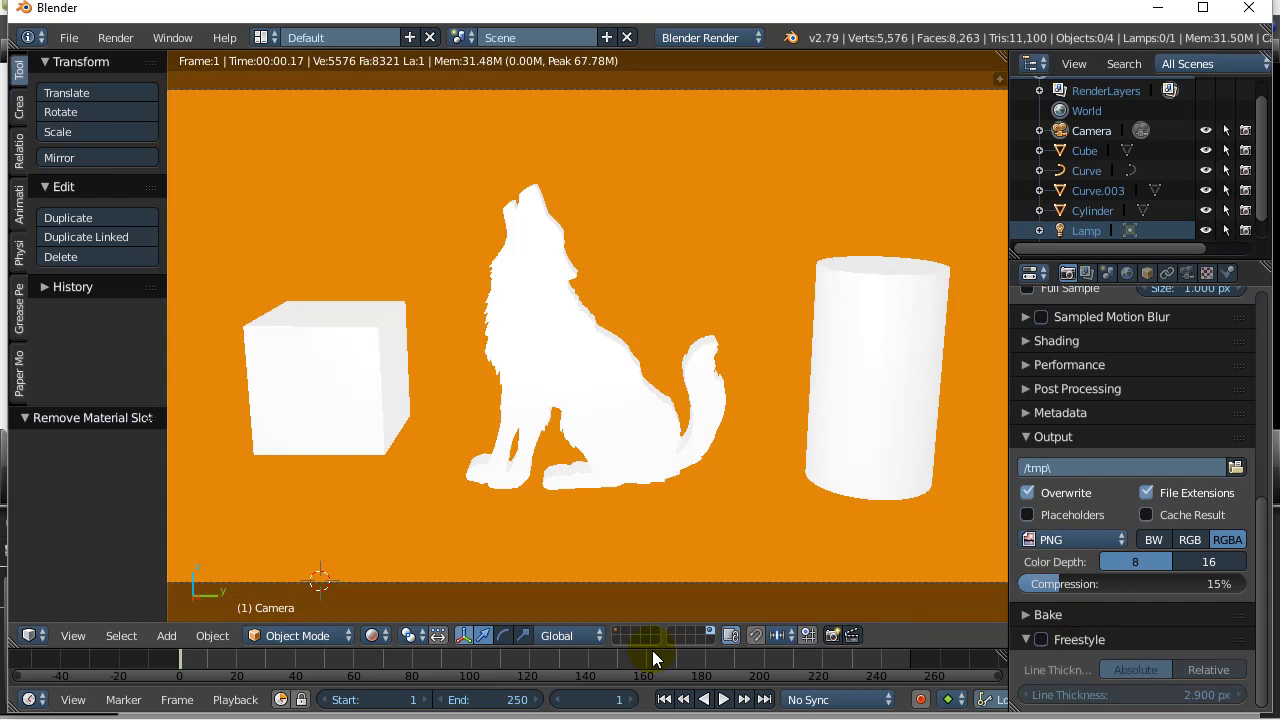
left_click(390, 641)
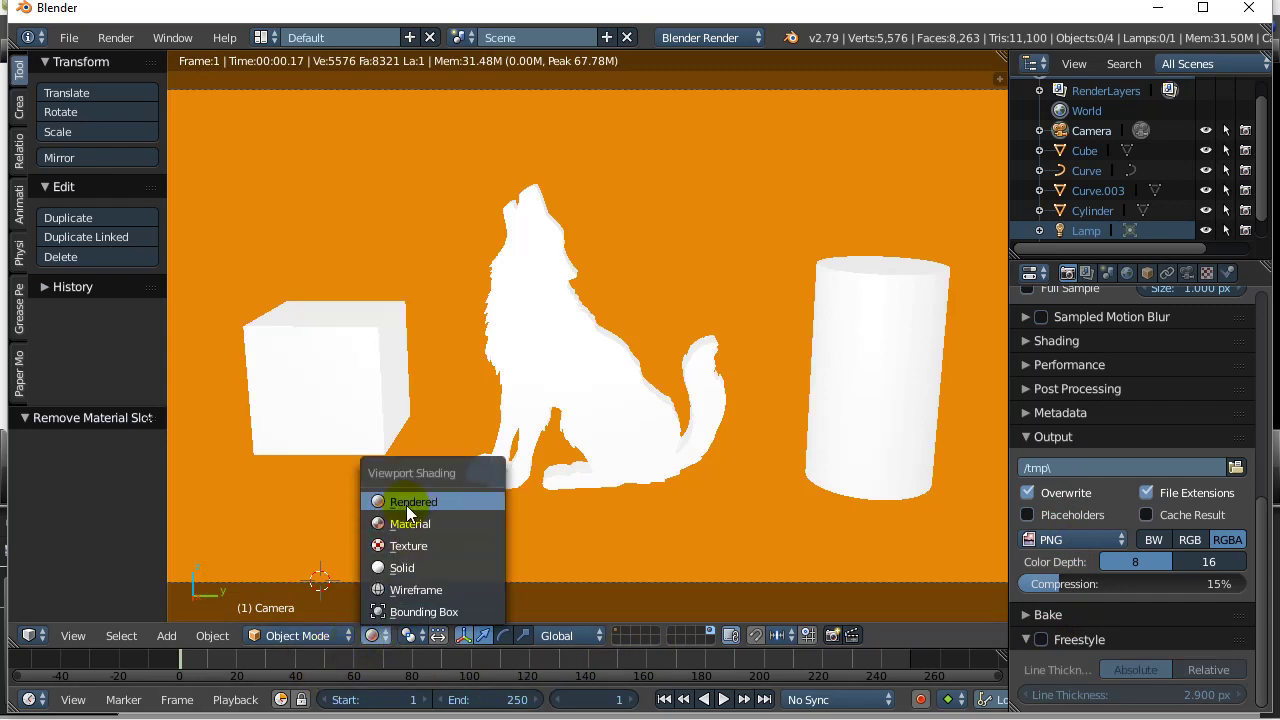
left_click(406, 505)
middle_click_drag(548, 348, 543, 388)
scroll(543, 388, "up", 4)
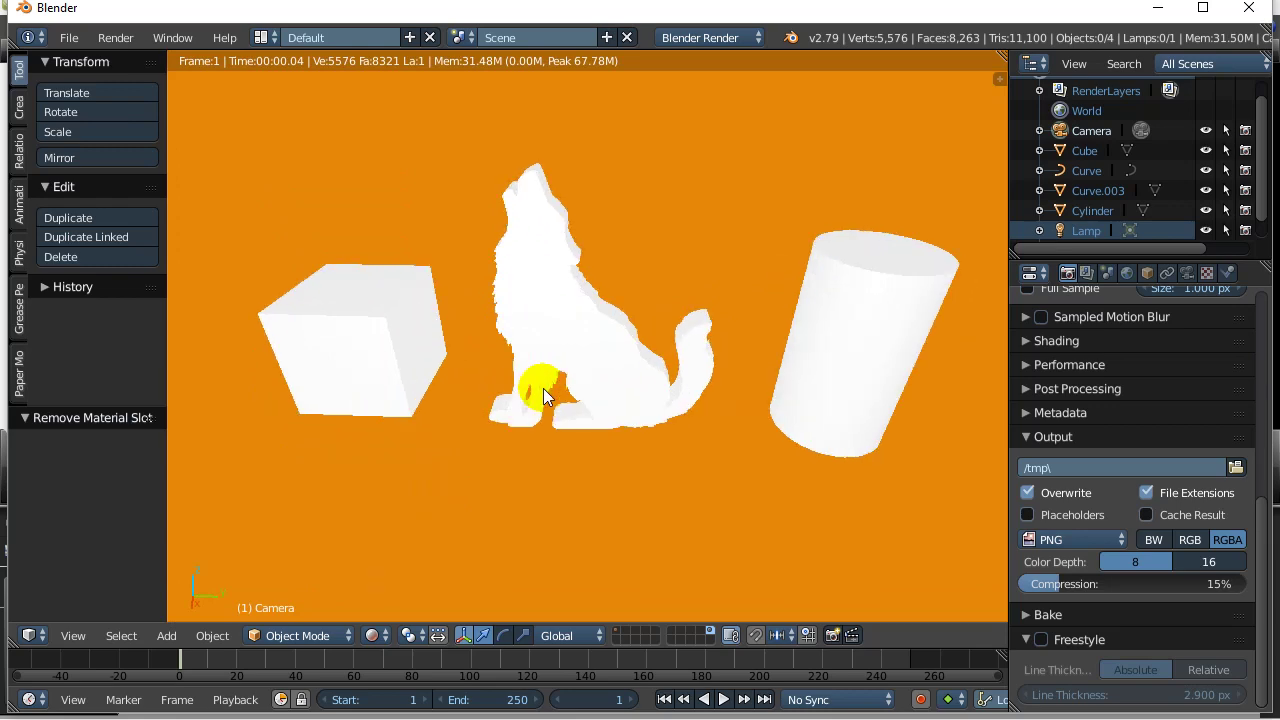
scroll(543, 388, "down", 1)
middle_click_drag(545, 388, 546, 370)
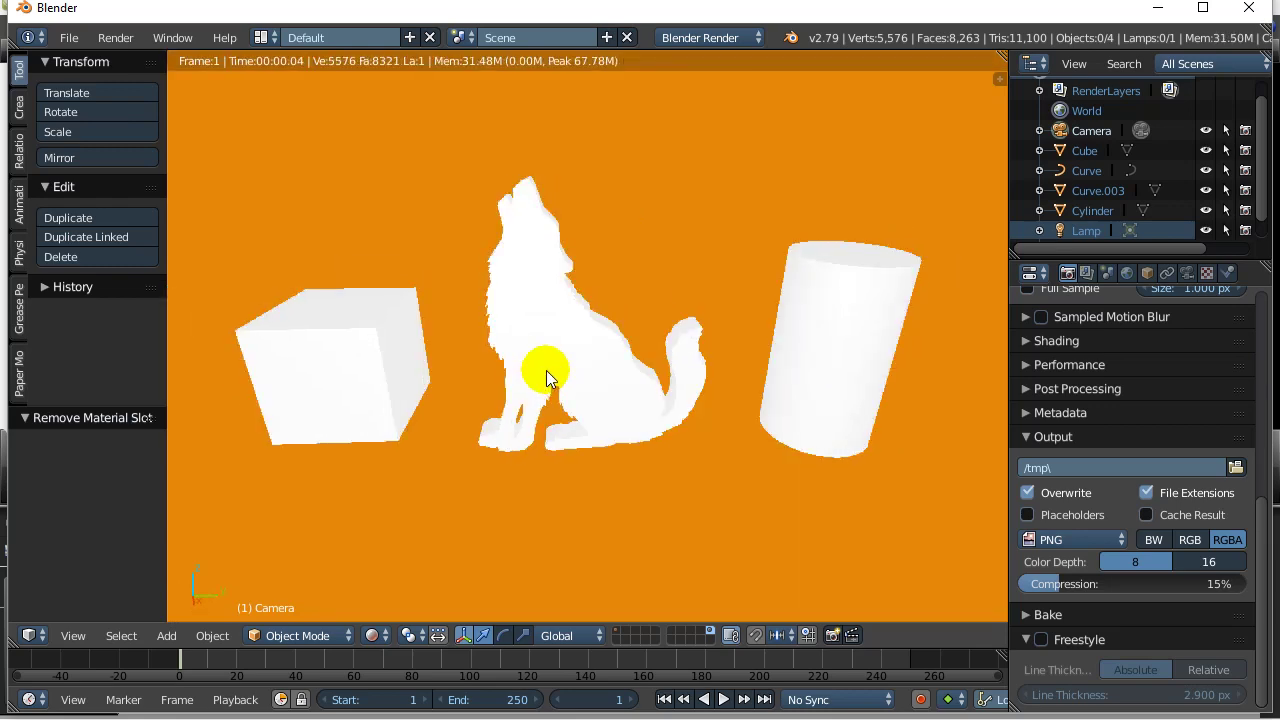
- Re-enable Freestyle with line thickness 3.000 px, keeping rendered viewport shading
left_click(1041, 639)
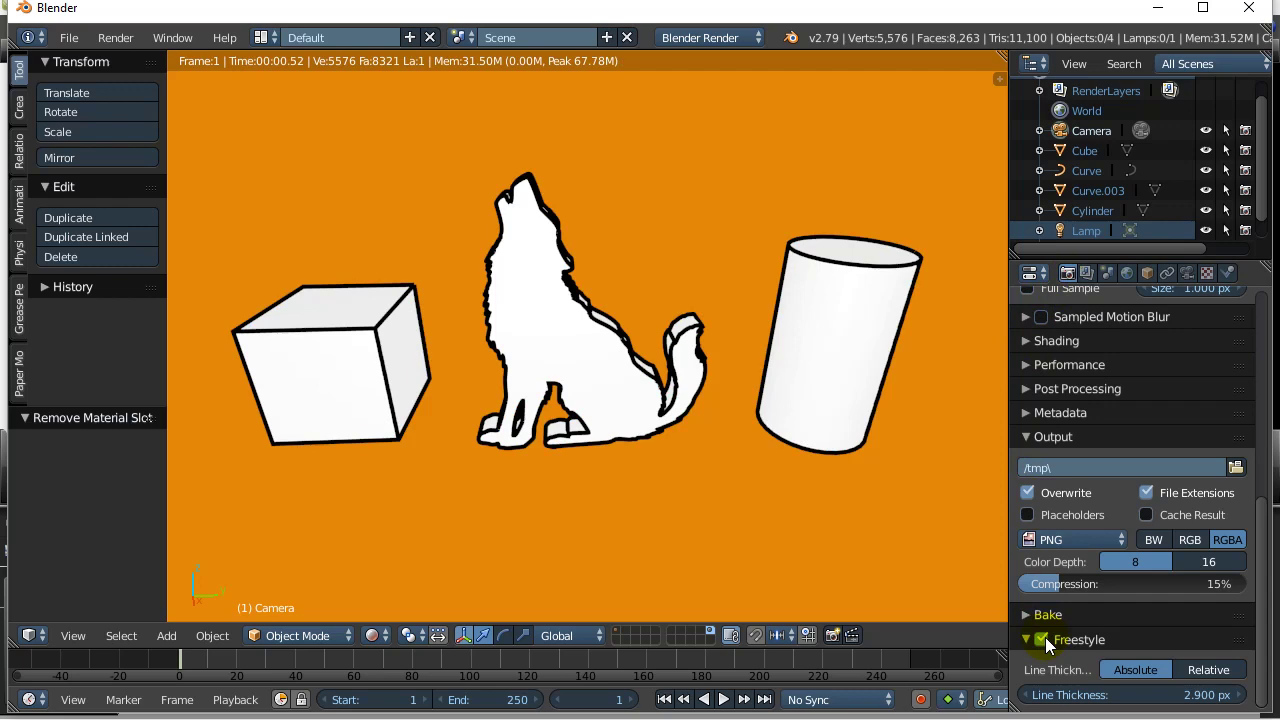
left_click(1242, 696)
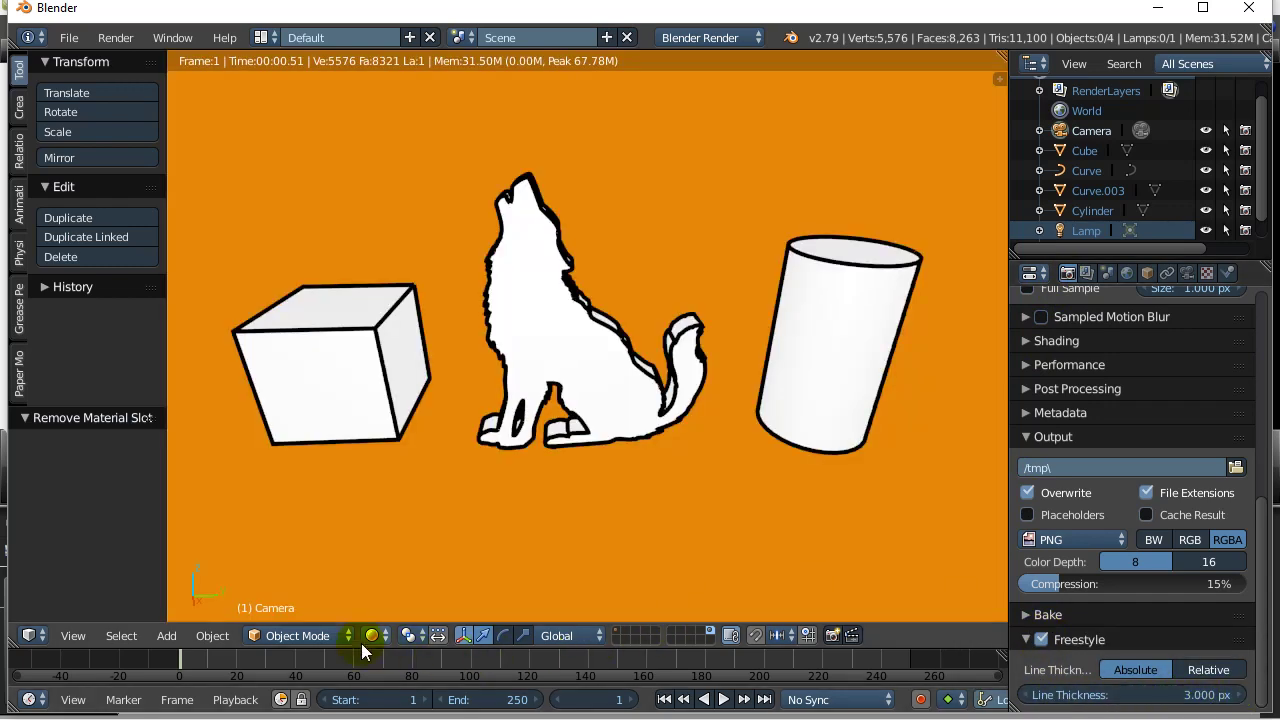
left_click(372, 636)
left_click(420, 501)
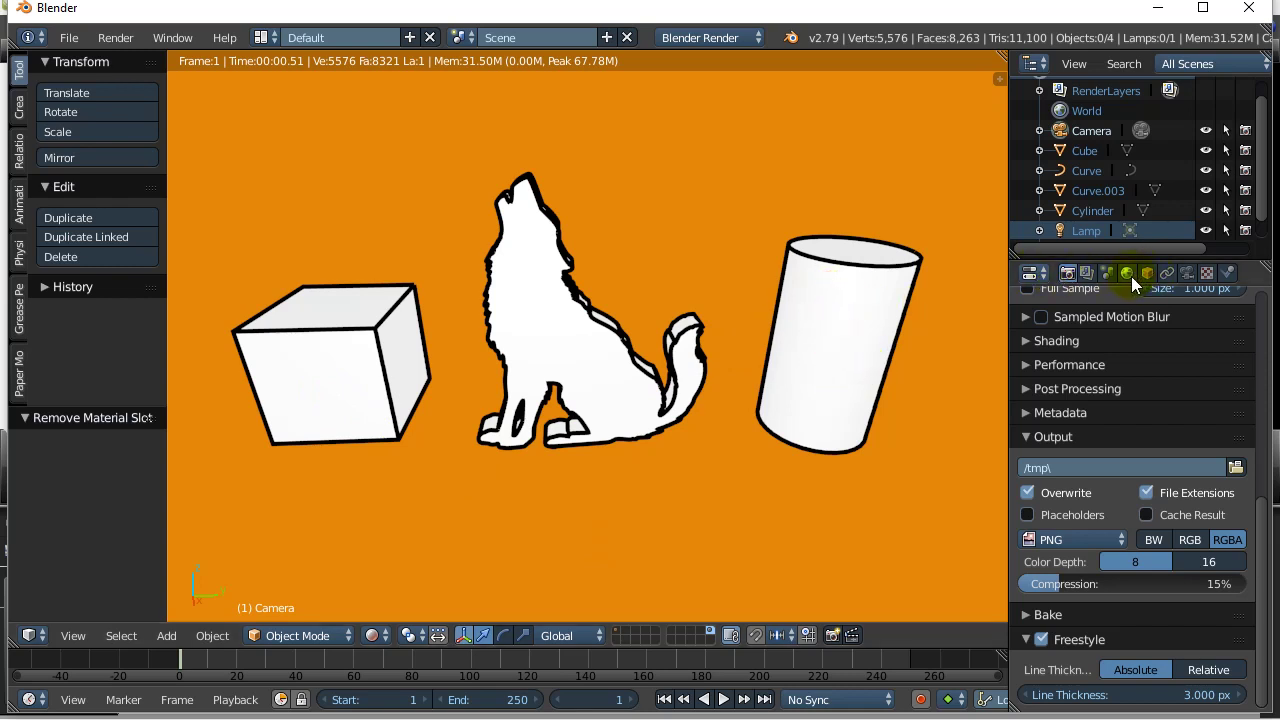
- Select the cube and set its shared material's Emit to 0.54, checking the render from two angles
right_click(325, 383)
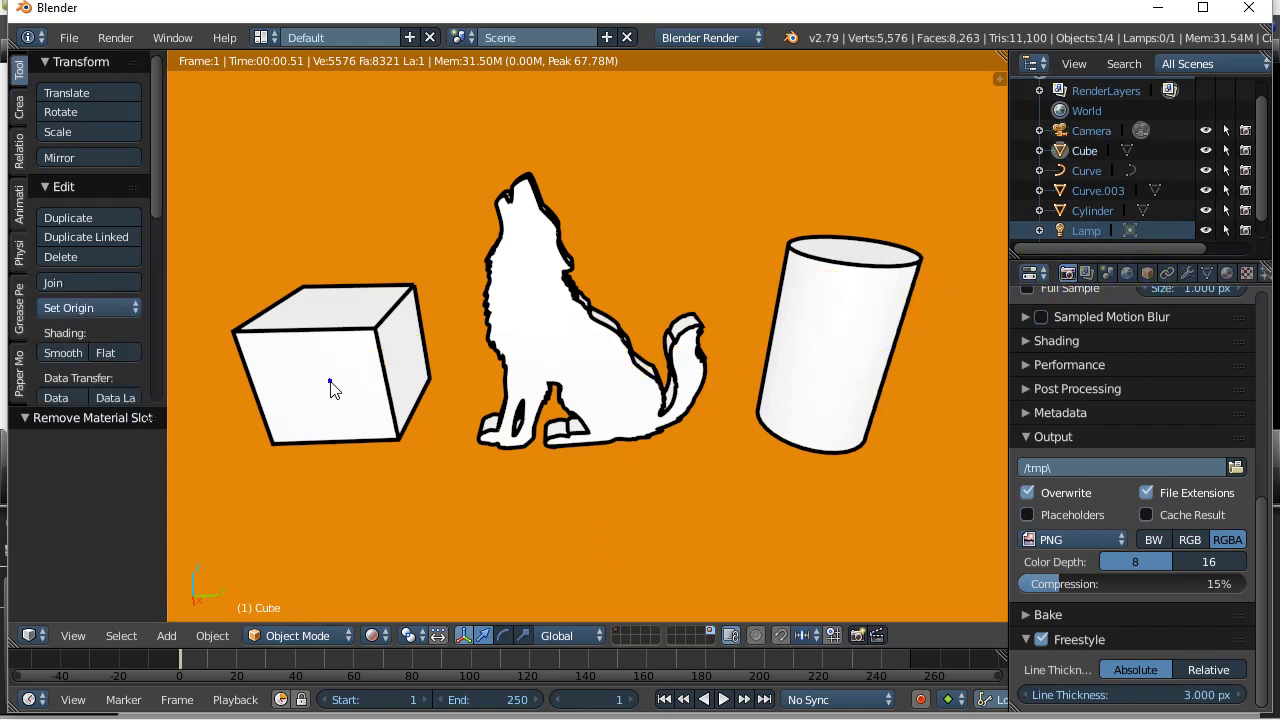
left_click(1227, 273)
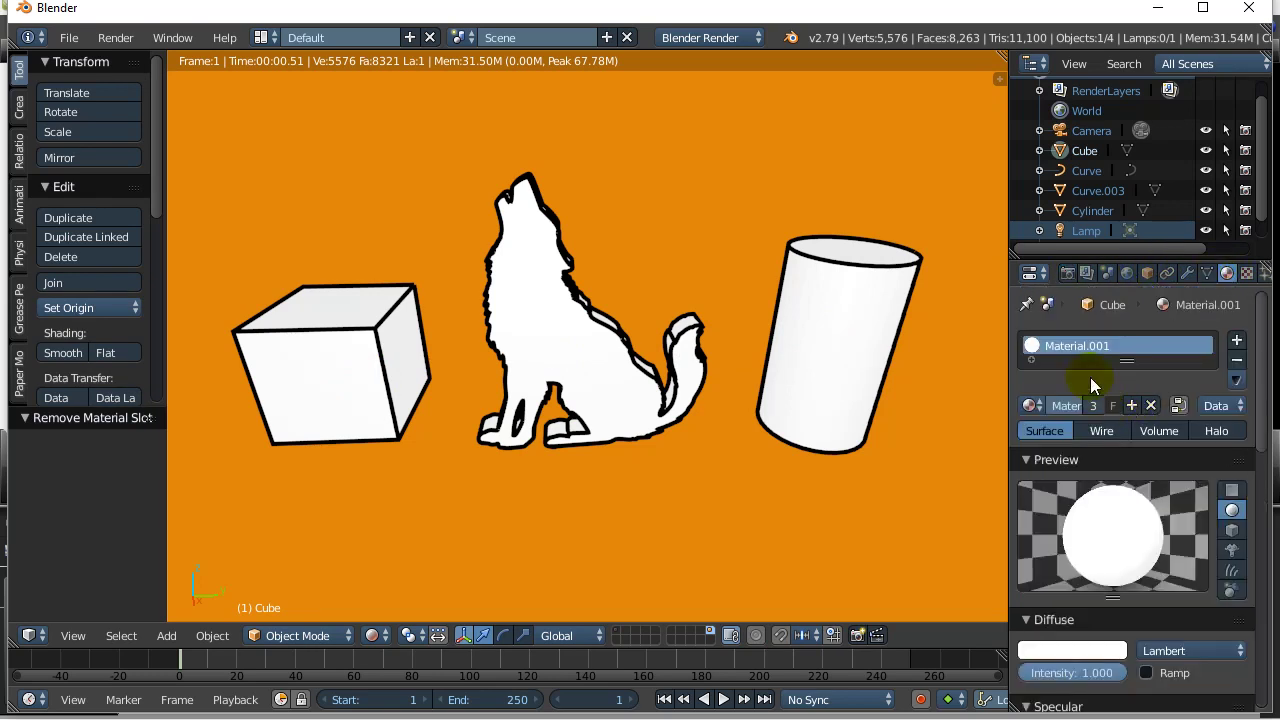
scroll(1100, 540, "down", 6)
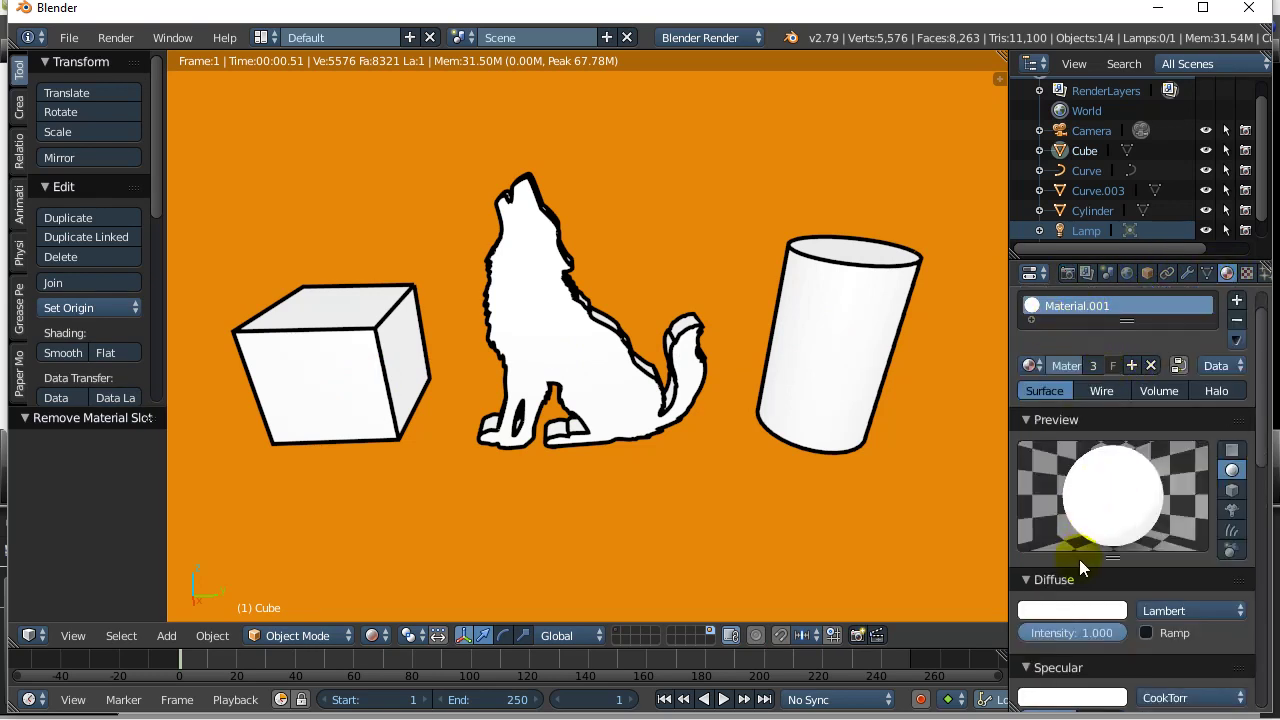
scroll(1076, 568, "down", 1)
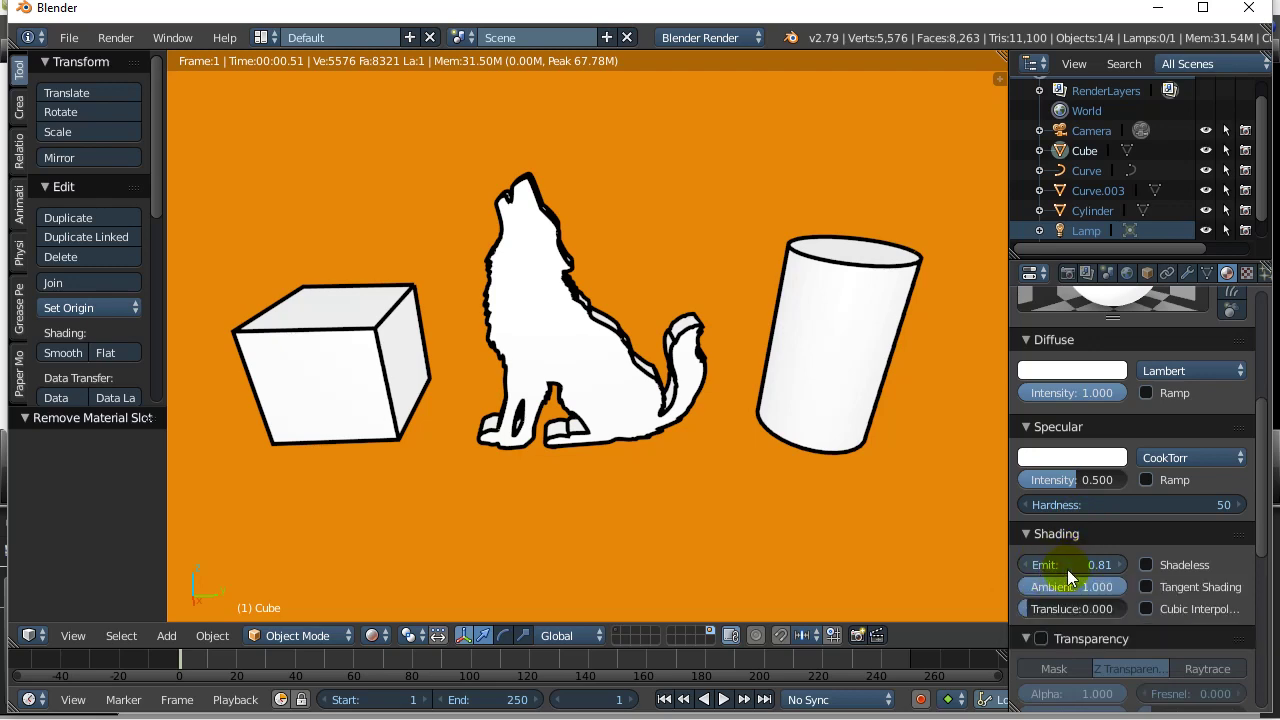
left_click_drag(1099, 570, 984, 575)
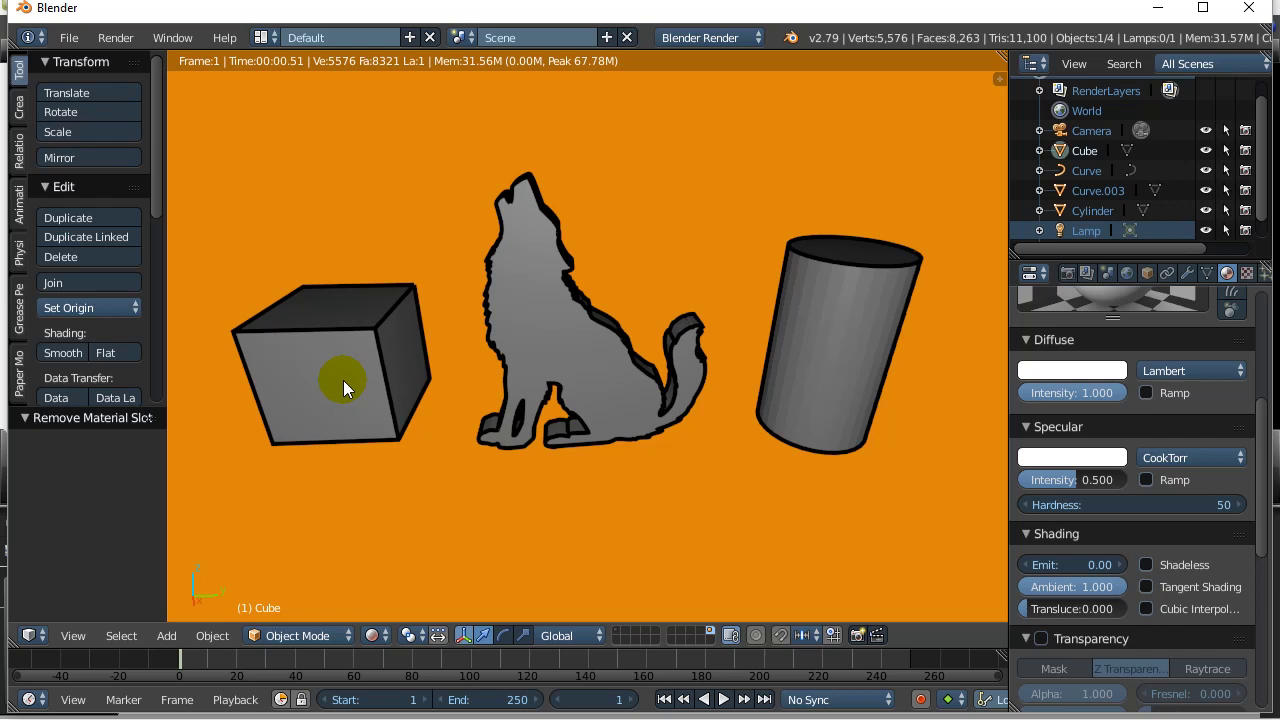
left_click_drag(1050, 566, 1091, 571)
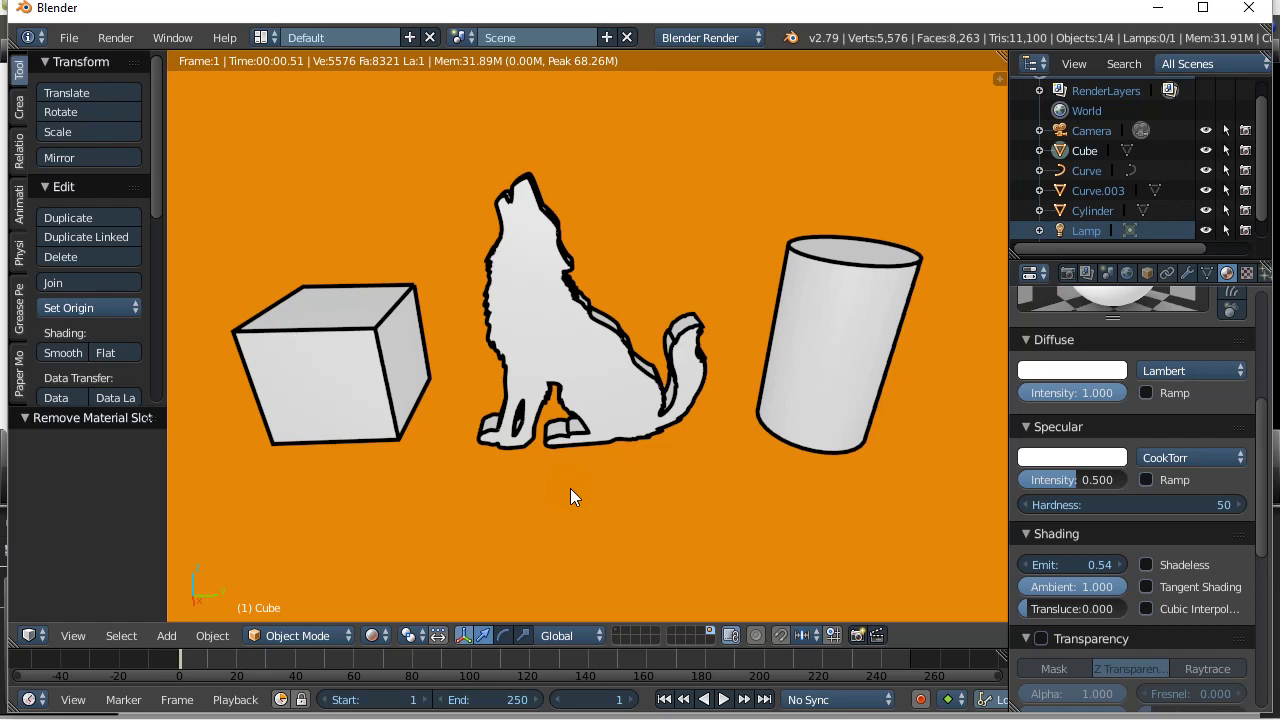
middle_click_drag(483, 498, 466, 531)
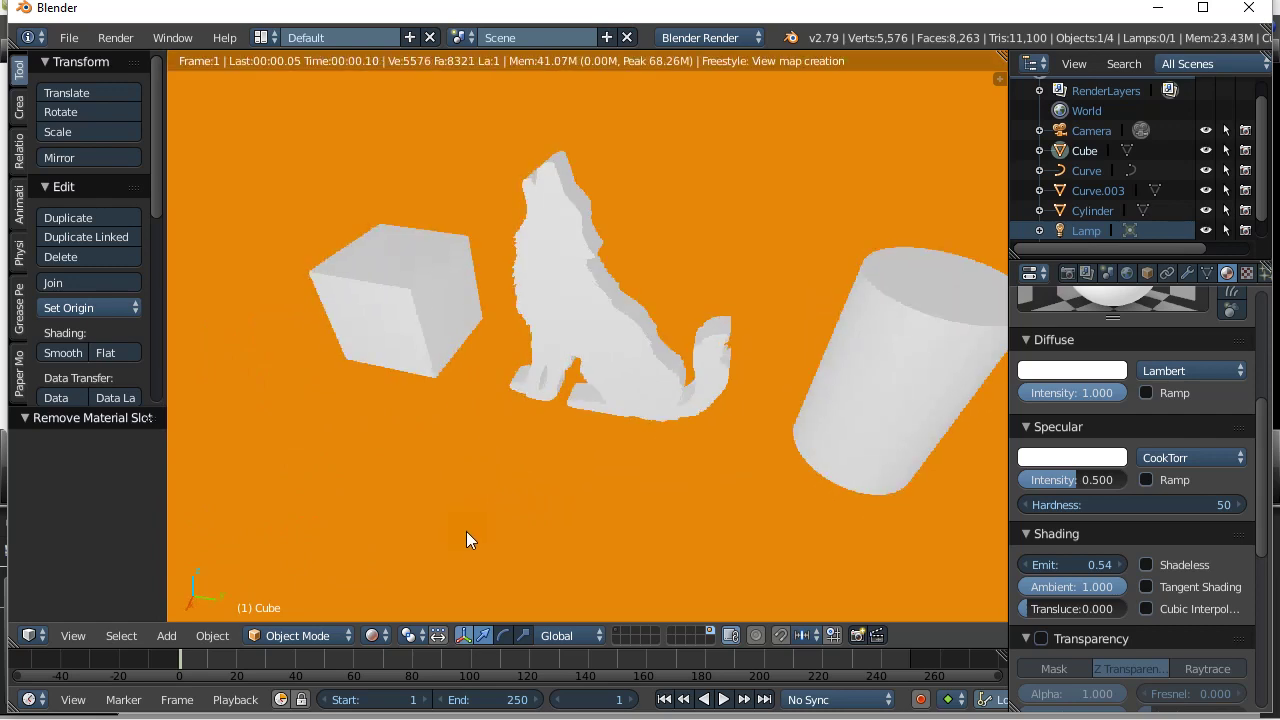
middle_click_drag(547, 486, 592, 473)
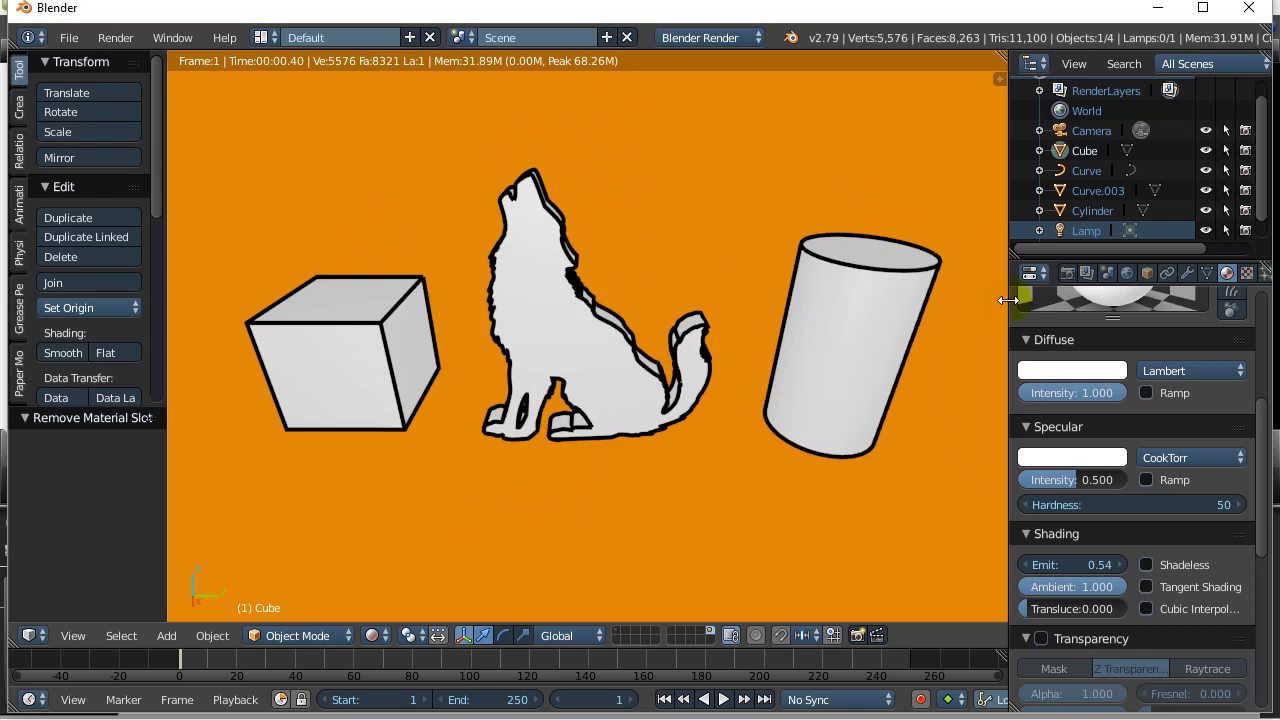
- Switch from the Render settings to the Render Layers properties
left_click(1067, 272)
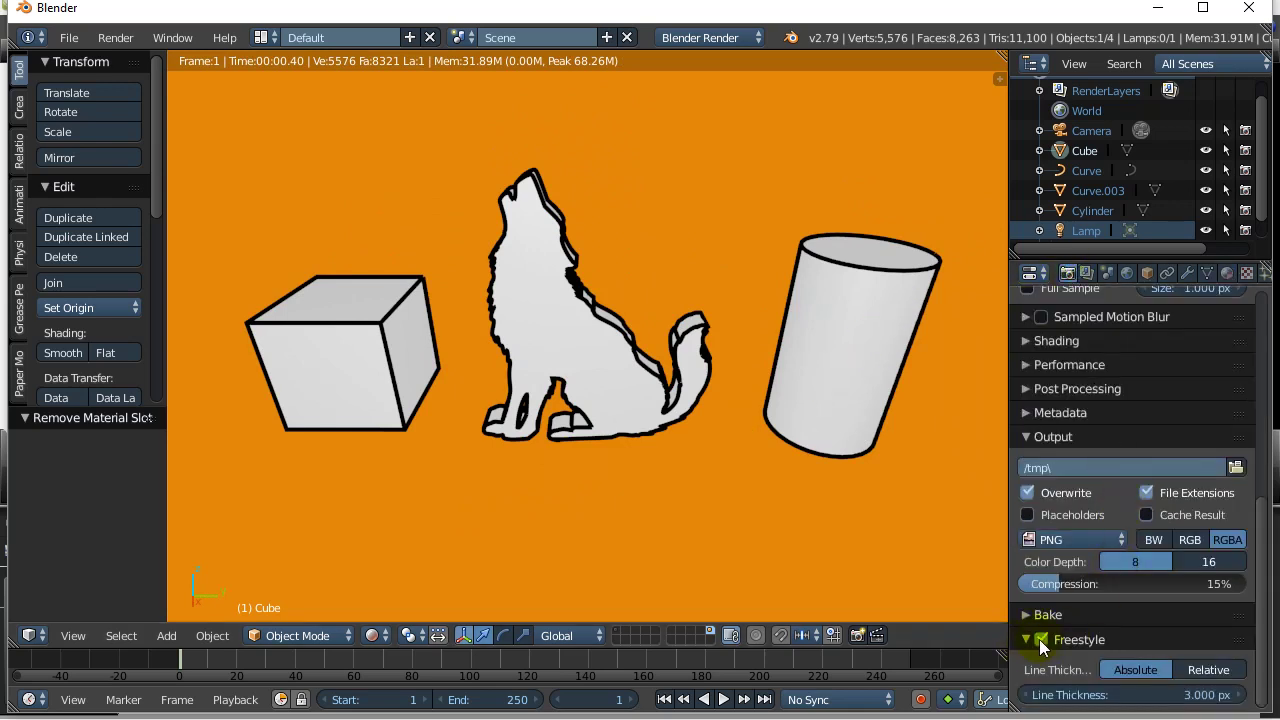
left_click(1087, 274)
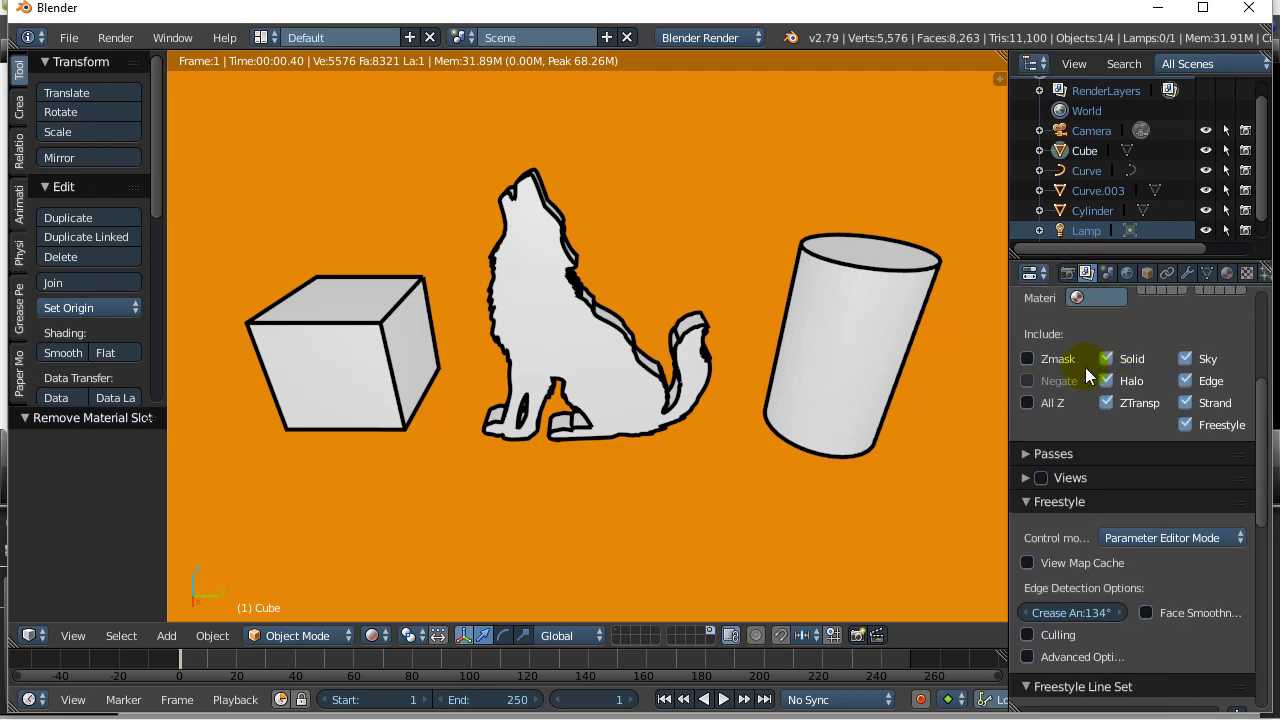
scroll(1073, 377, "up", 5)
scroll(1075, 378, "down", 12)
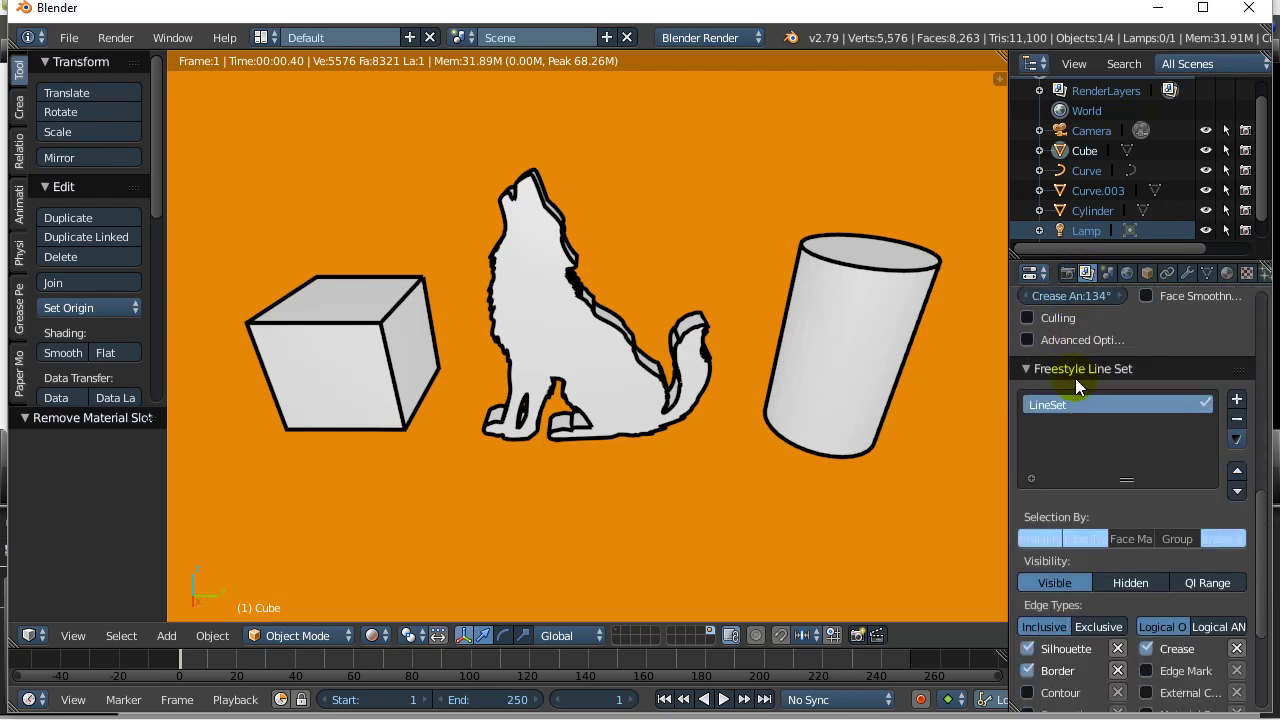
scroll(1075, 378, "up", 5)
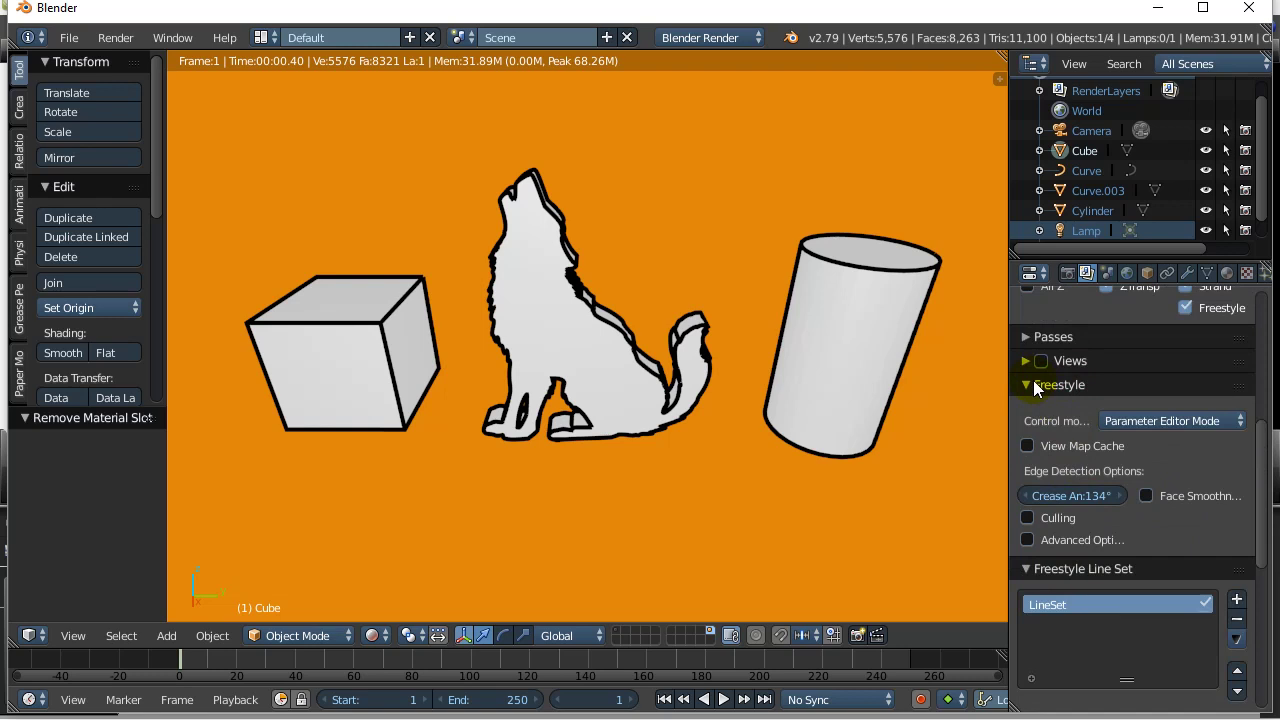
- Collapse and re-expand the Freestyle settings, line set and line style panels
left_click(1033, 384)
left_click(1024, 409)
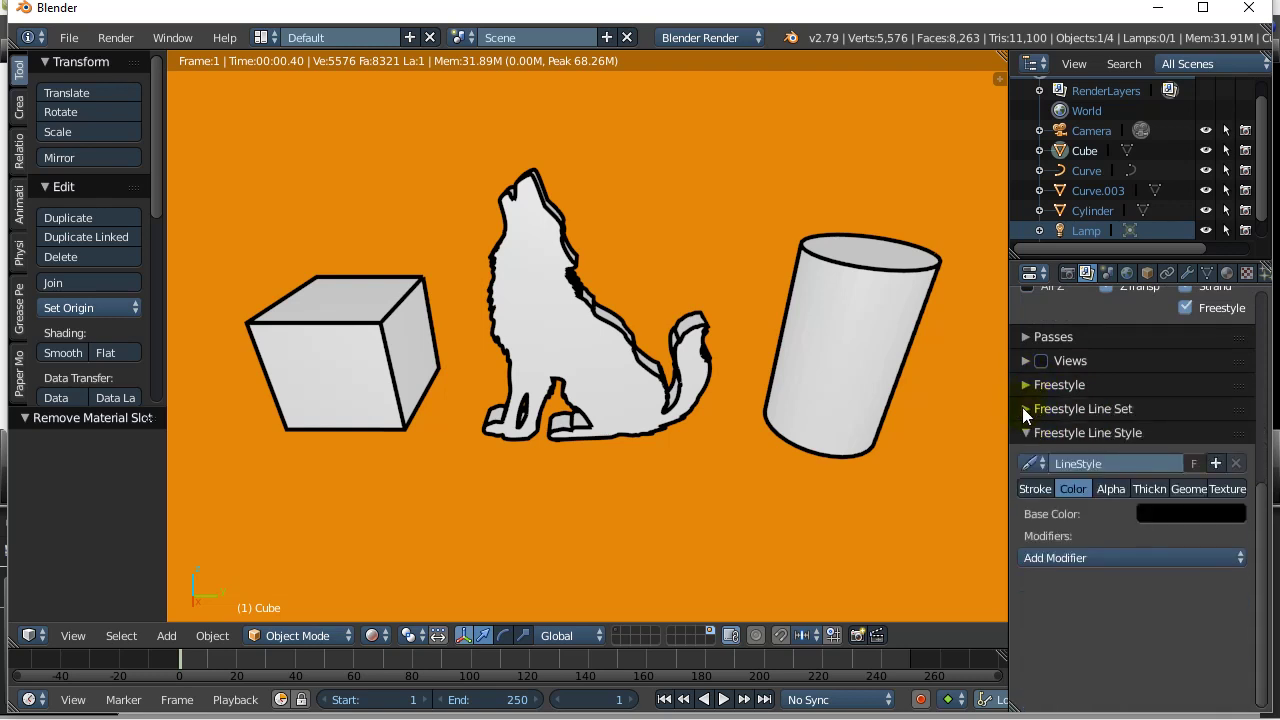
left_click(1025, 434)
left_click(1025, 434)
left_click(1026, 409)
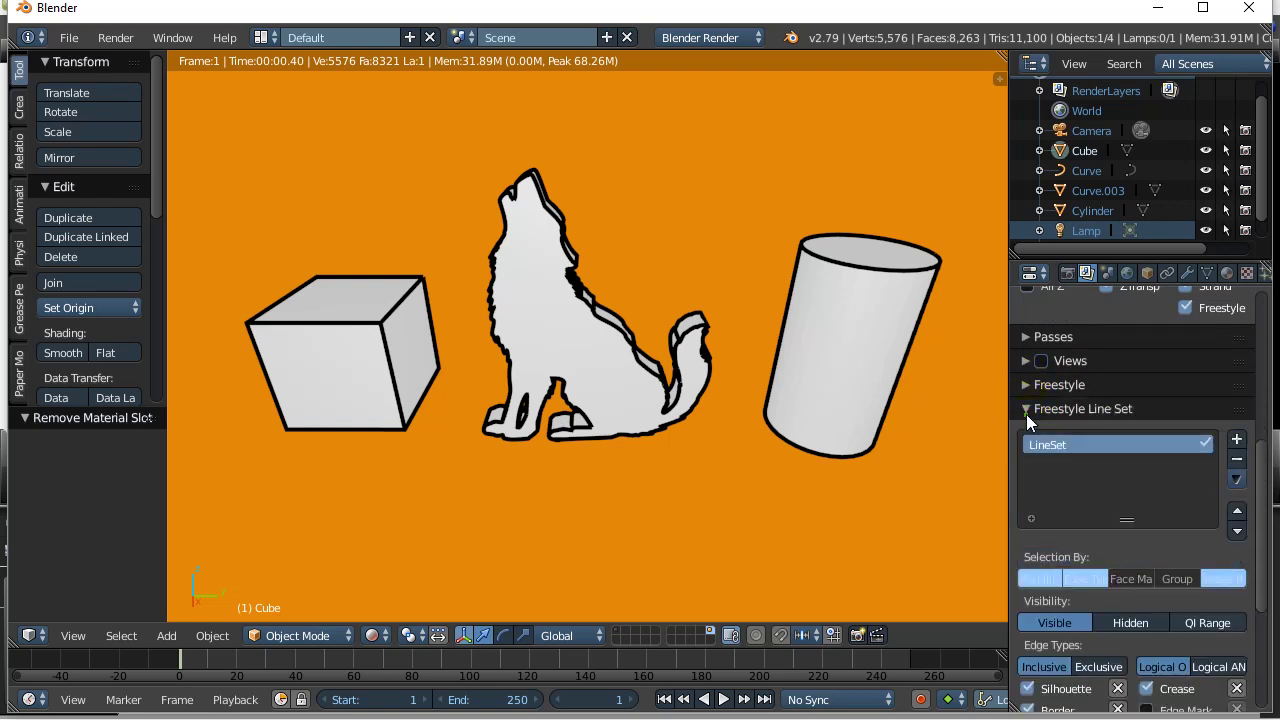
left_click(1026, 386)
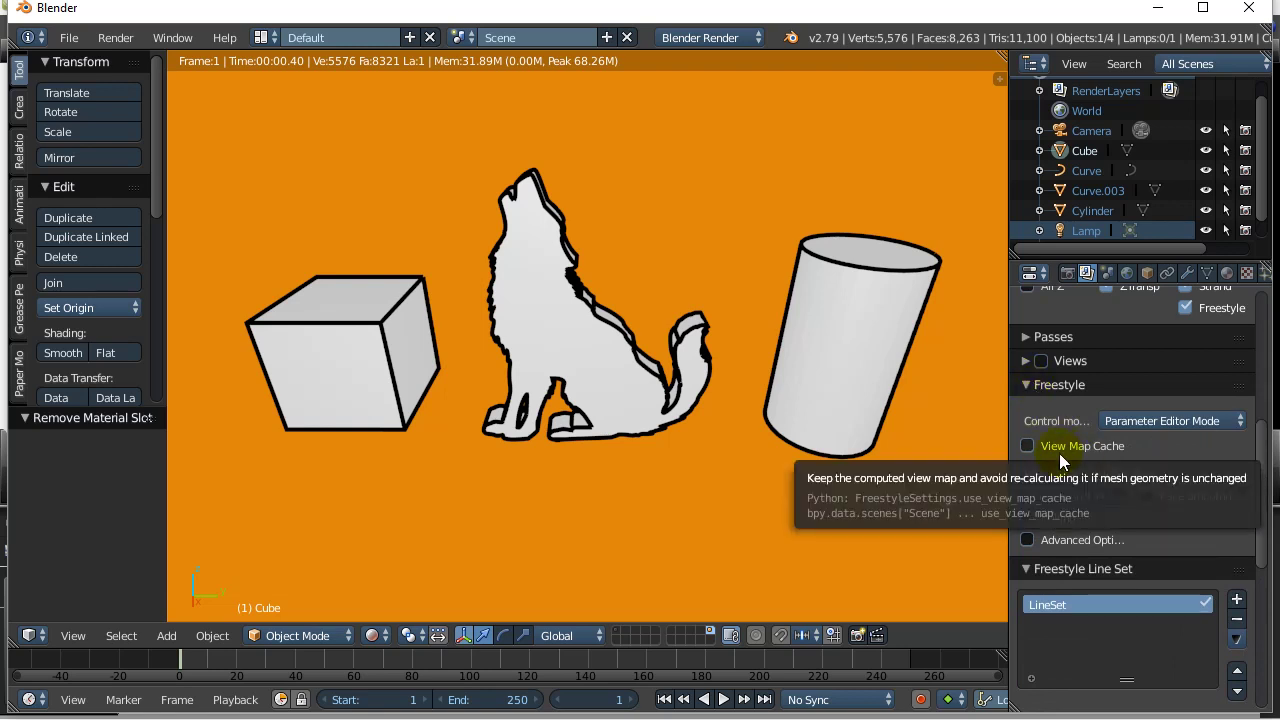
- Scroll past the Silhouette, Border and Crease edge types to the black-based line style panel
scroll(1064, 455, "down", 2)
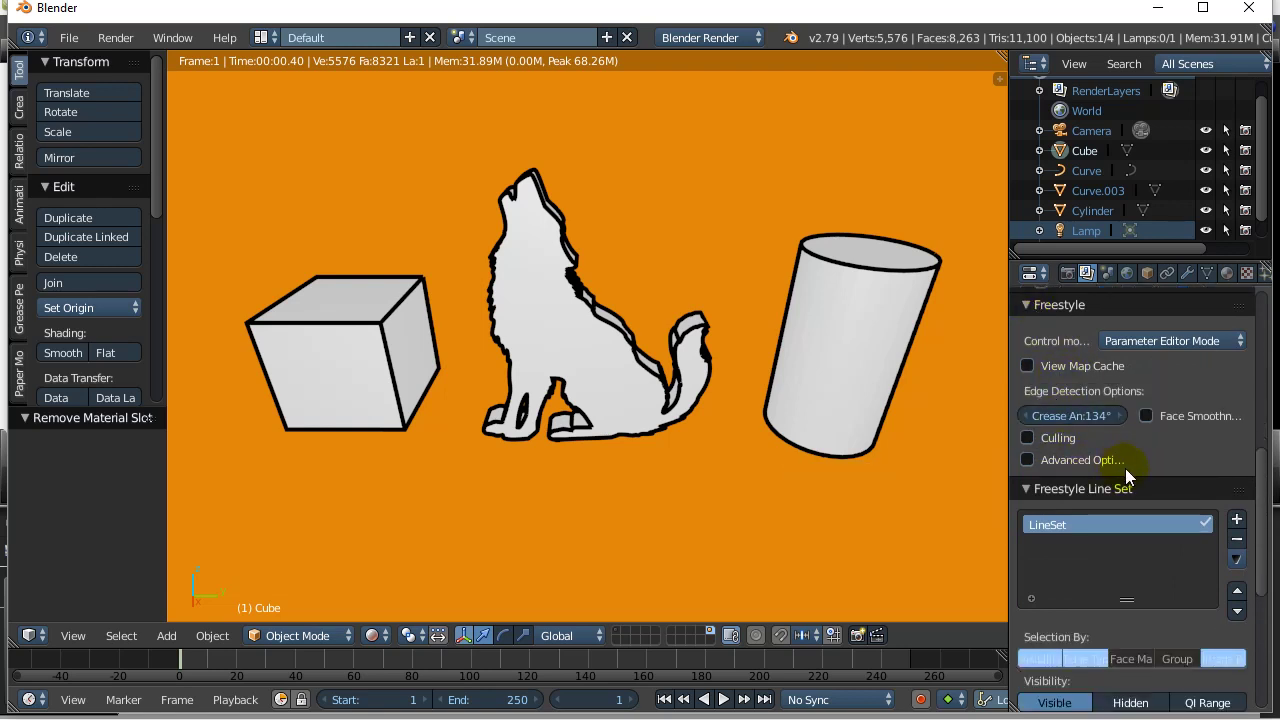
scroll(1125, 468, "down", 1)
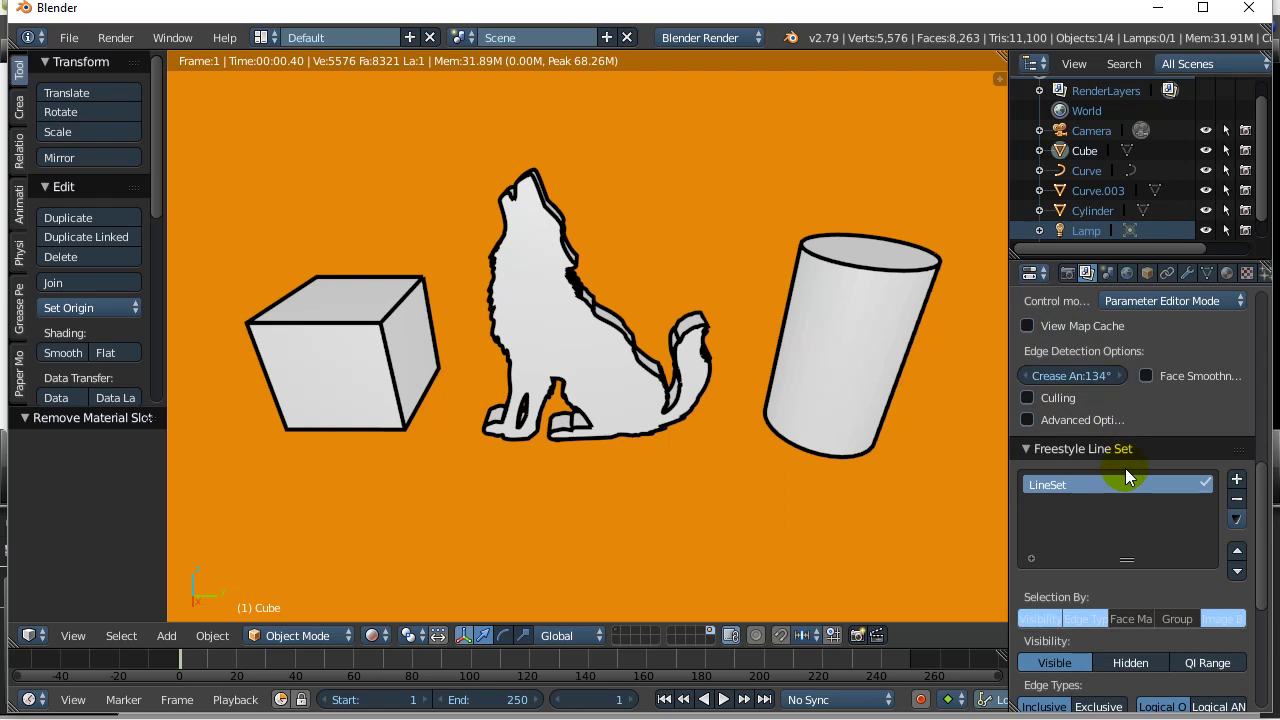
scroll(1088, 490, "down", 5)
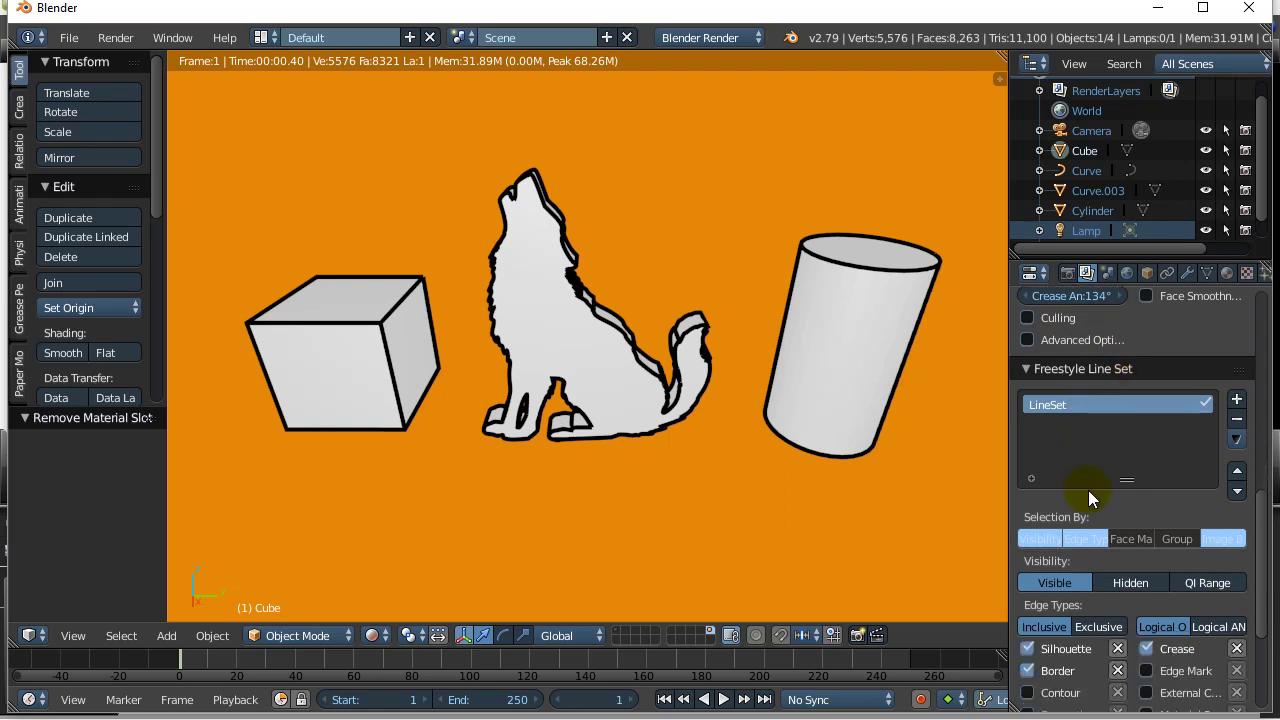
scroll(1089, 486, "down", 2)
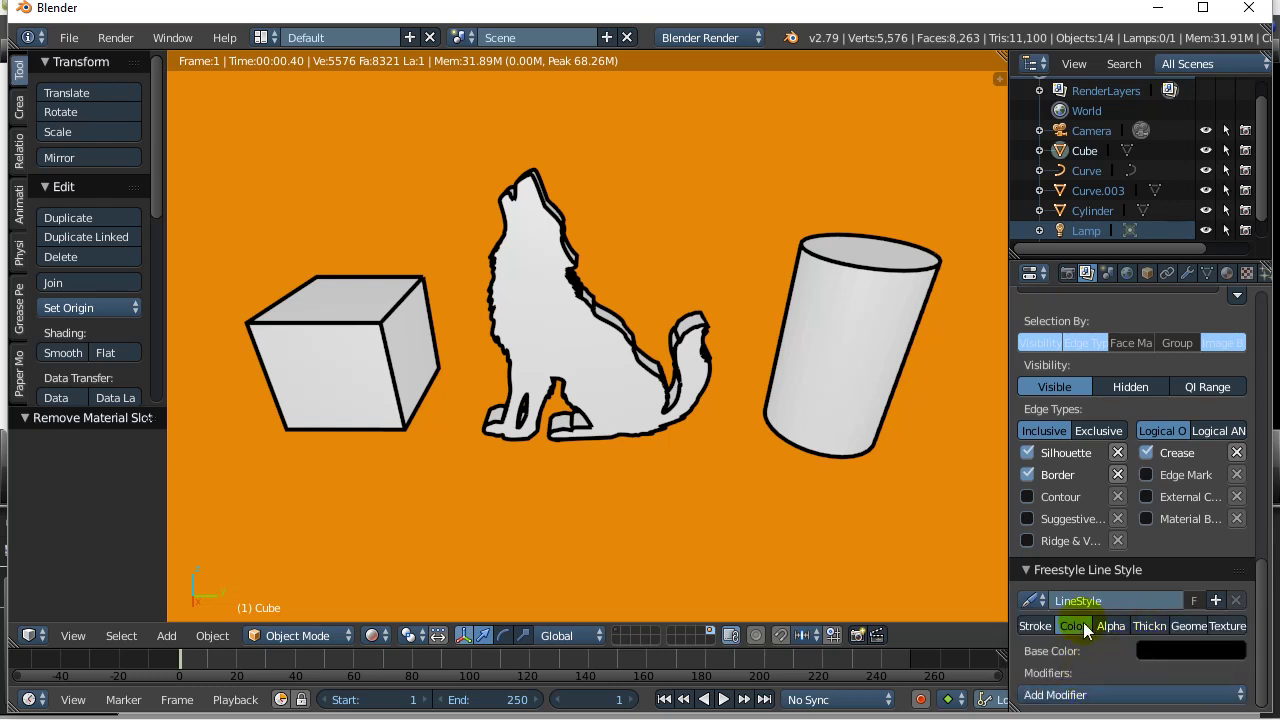
- Add a Calligraphy modifier under the line style's Thickness settings
left_click(1155, 626)
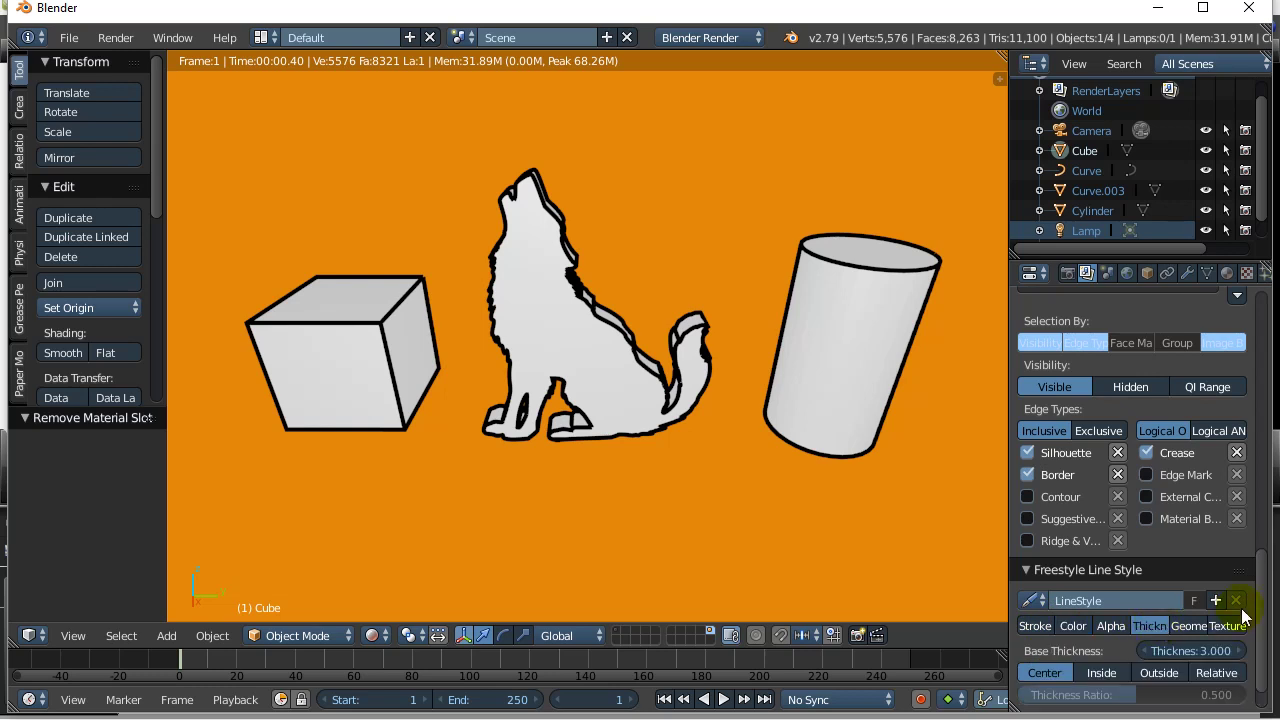
scroll(1260, 640, "down", 1)
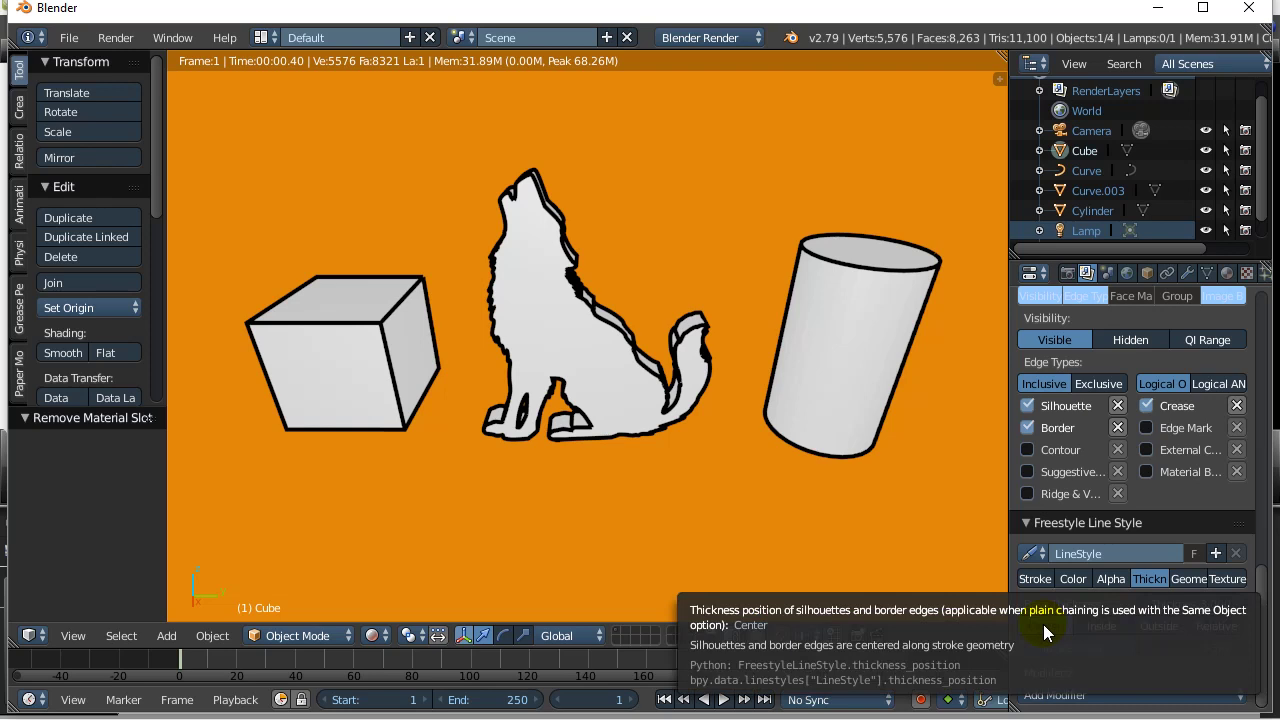
left_click(1055, 698)
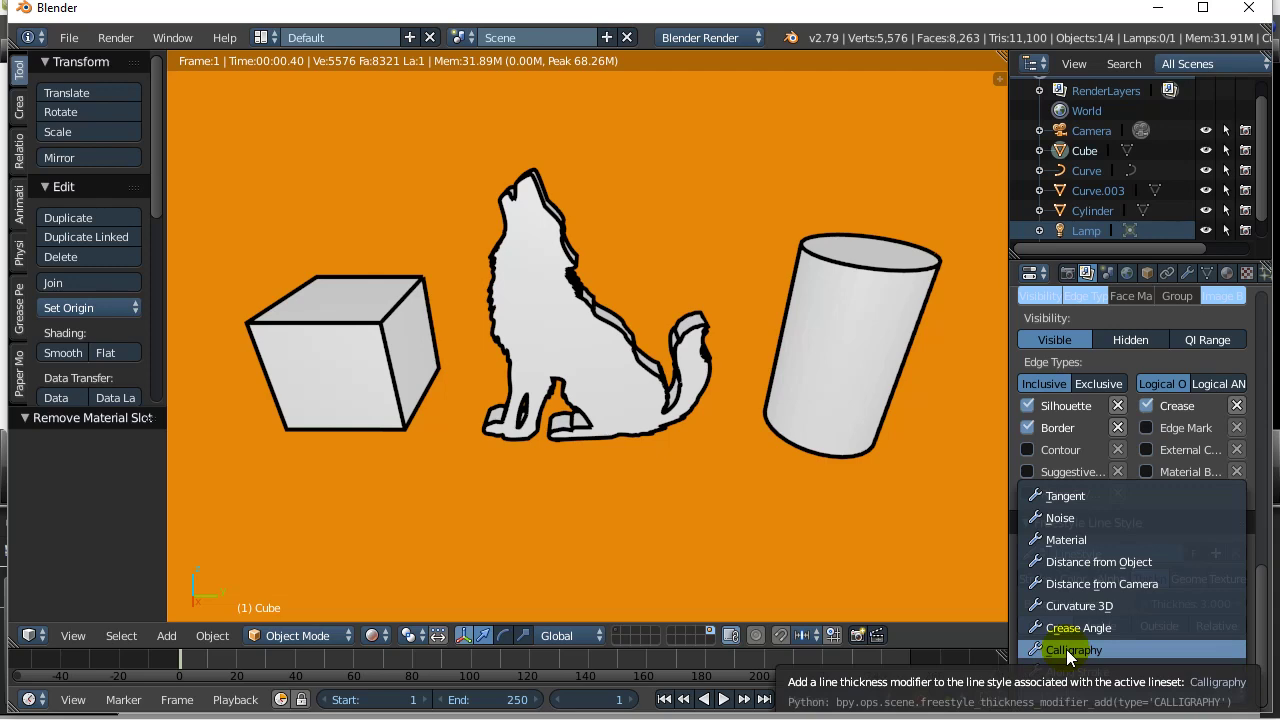
left_click(1068, 652)
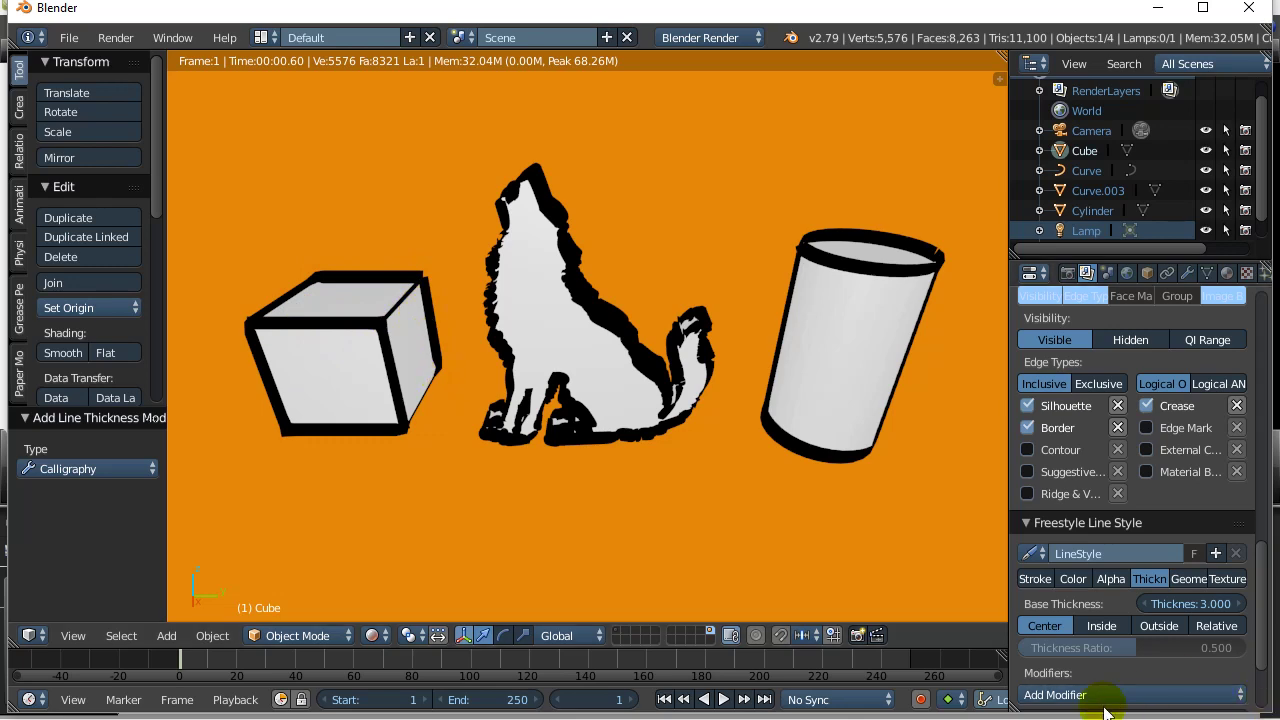
- Set the Calligraphy thickness range to minimum 5.2 and maximum 10.8
scroll(1105, 700, "down", 3)
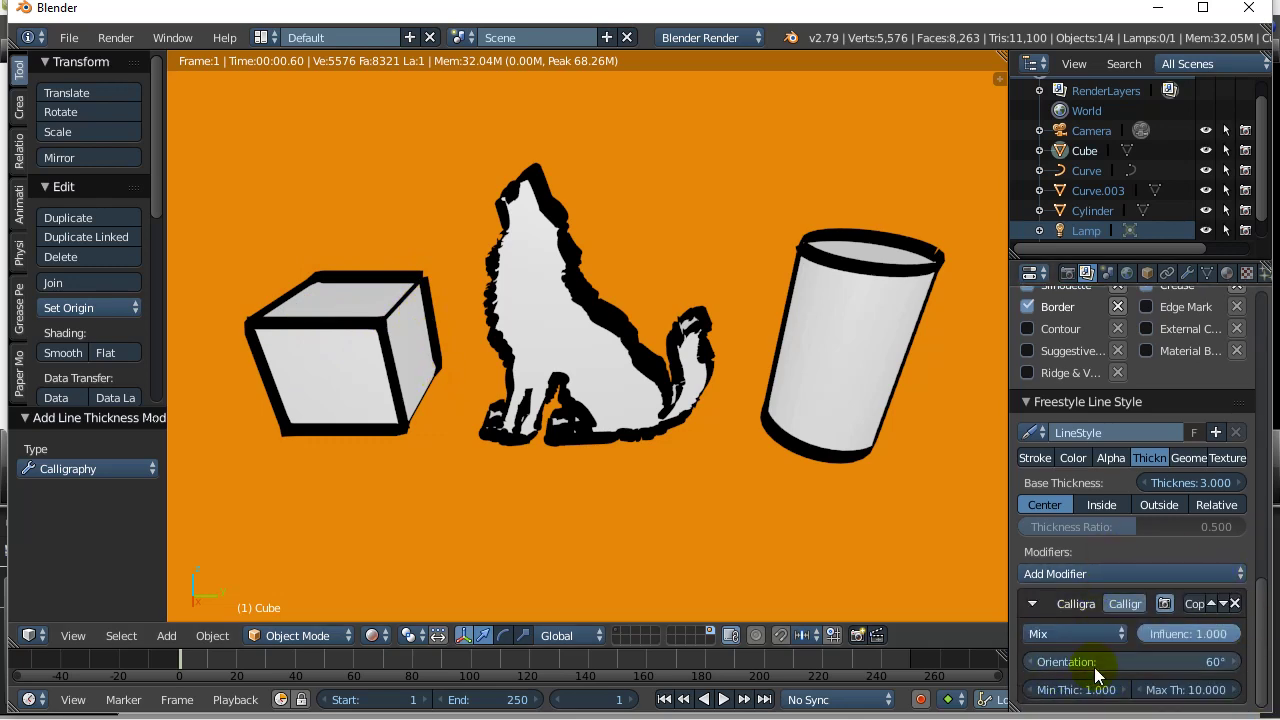
mouse_move(1160, 689)
left_mouse_down()
mouse_move(1172, 690)
mouse_move(1165, 706)
left_mouse_up()
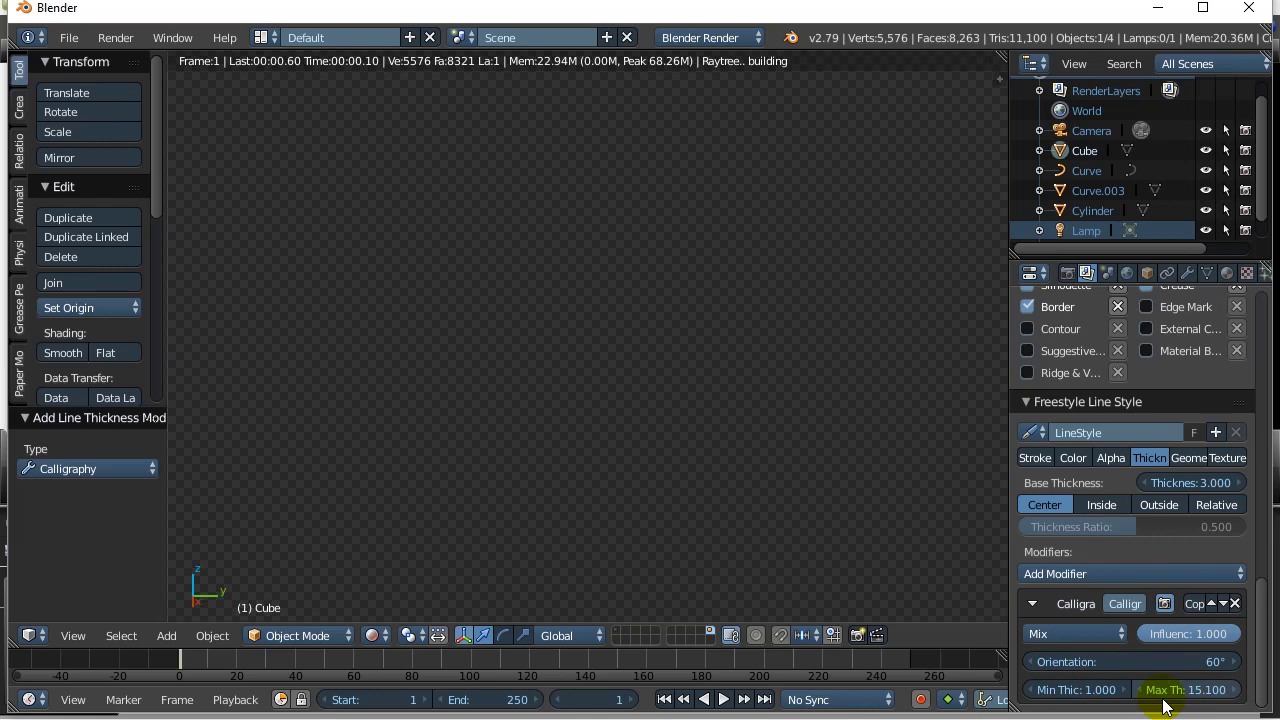
left_click_drag(1092, 692, 1160, 706)
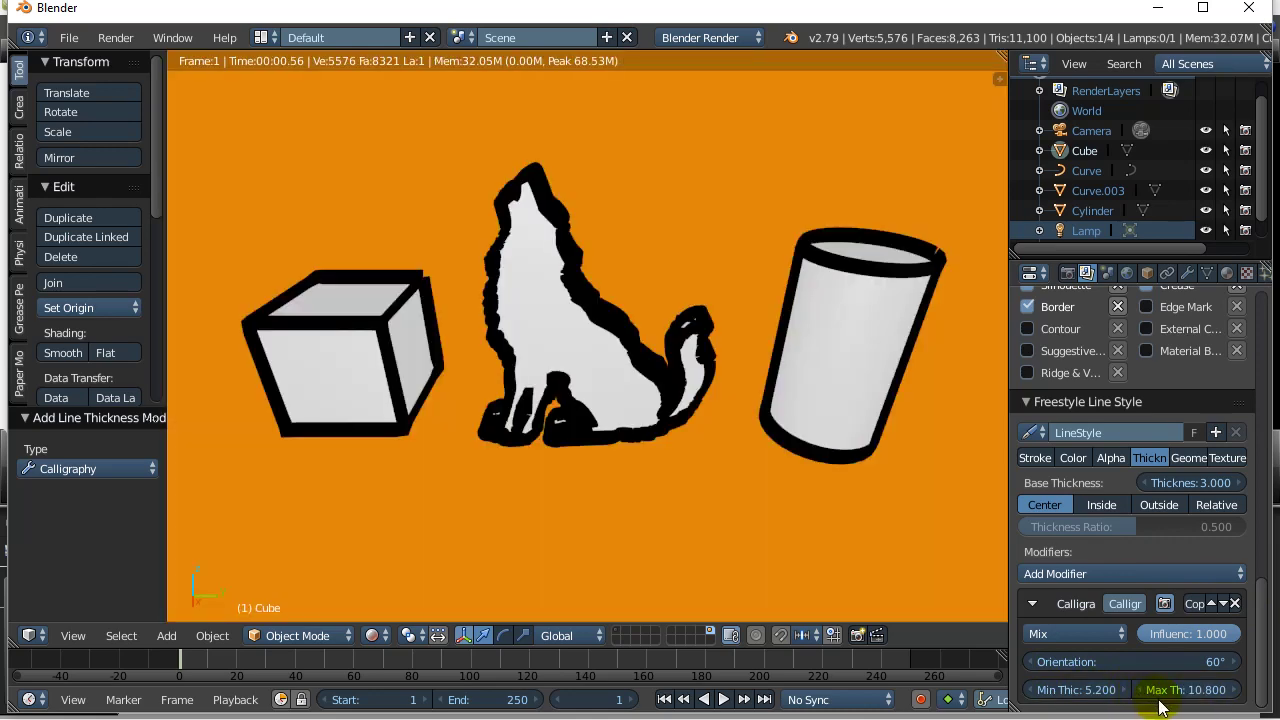
- Replace Calligraphy with a Noise thickness modifier of amplitude 2.5 and period 16.8
left_click(1236, 604)
left_click(1050, 573)
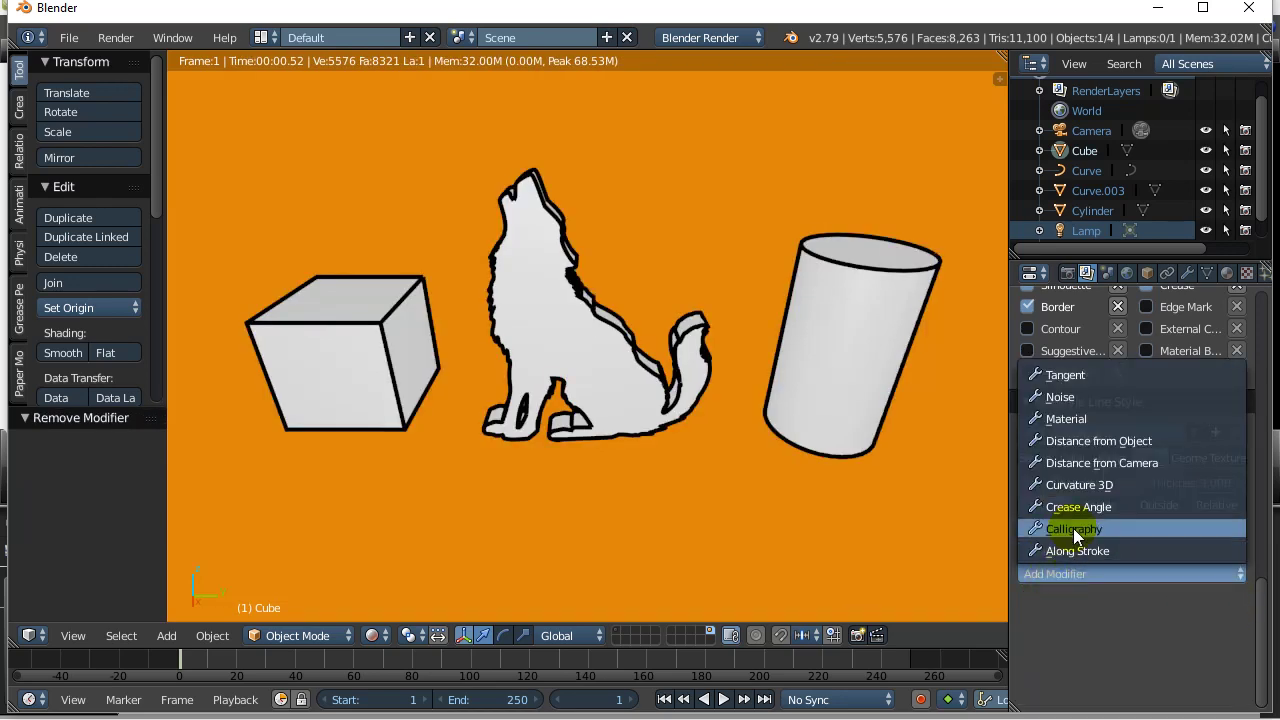
left_click(1055, 397)
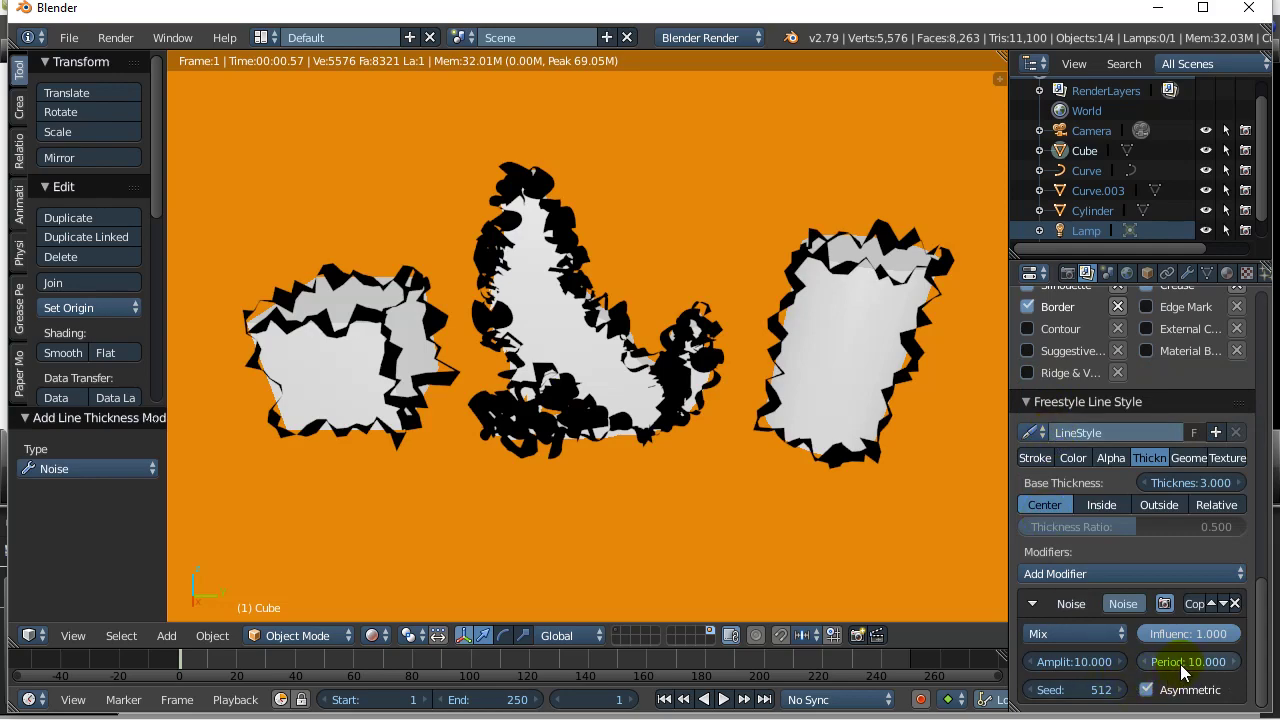
mouse_move(1096, 660)
left_mouse_down()
mouse_move(1073, 670)
mouse_move(1088, 678)
left_mouse_up()
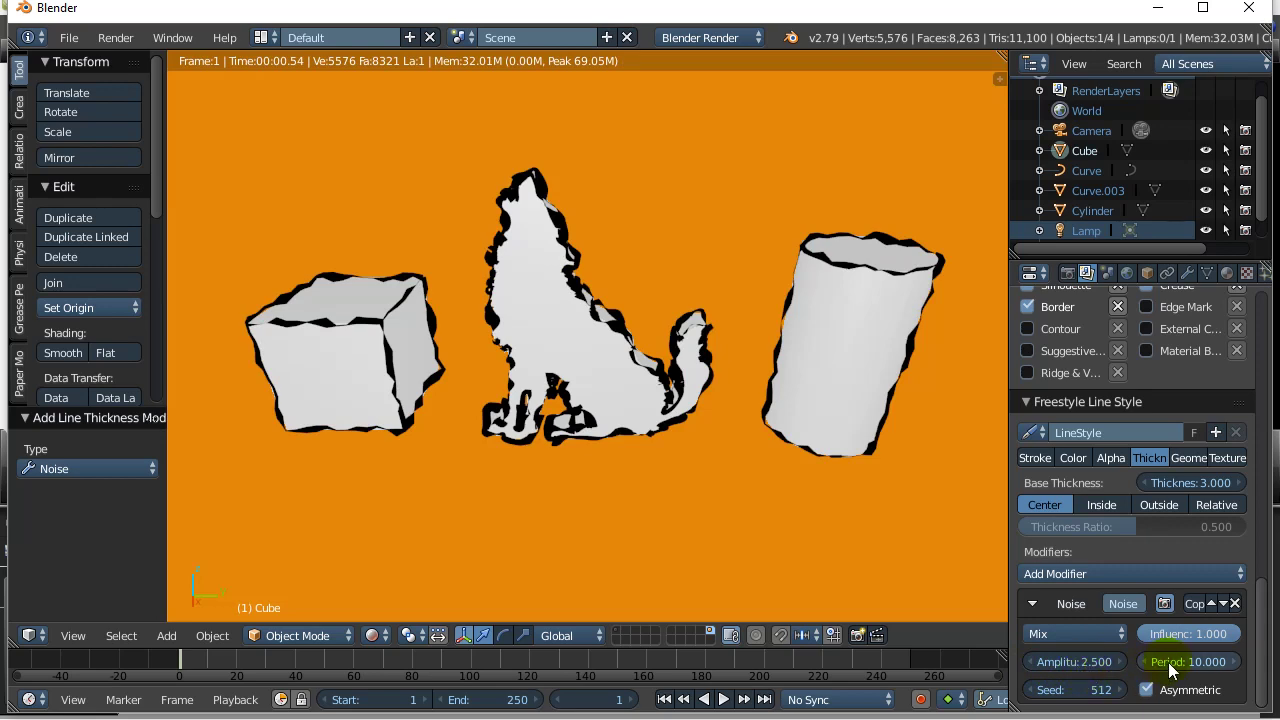
left_click_drag(1166, 664, 1168, 661)
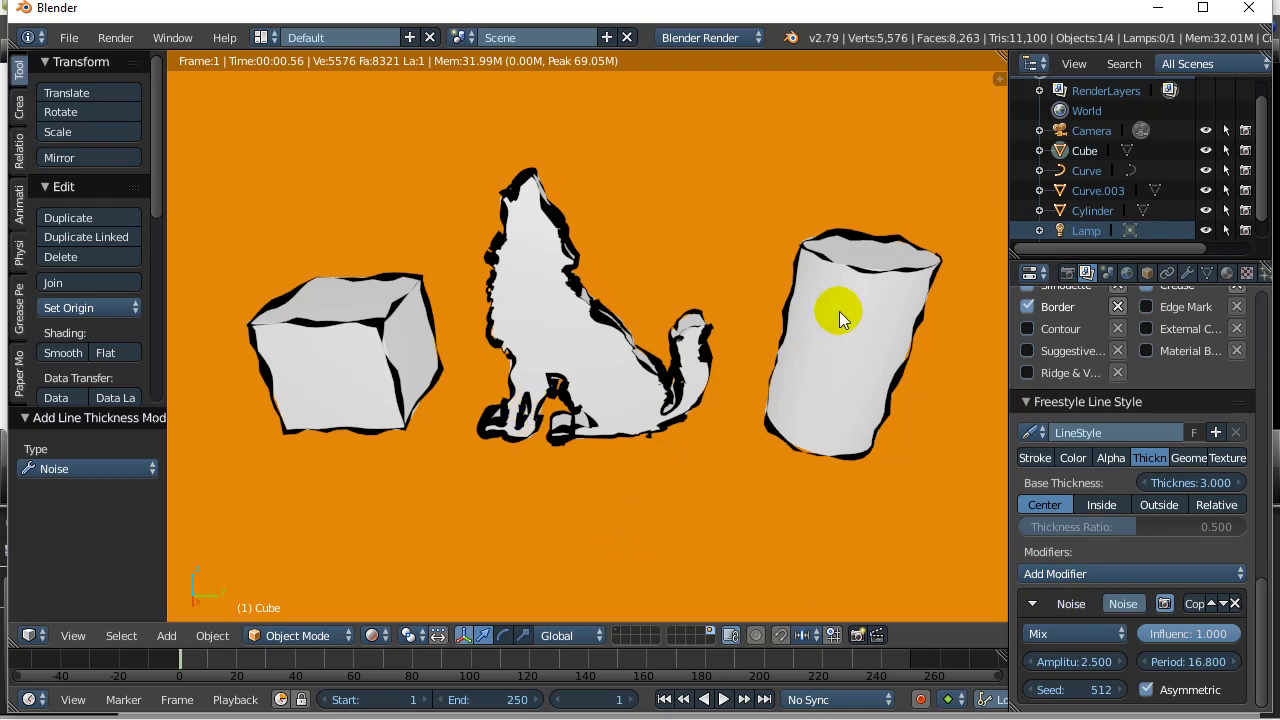
middle_click_drag(744, 491, 629, 484)
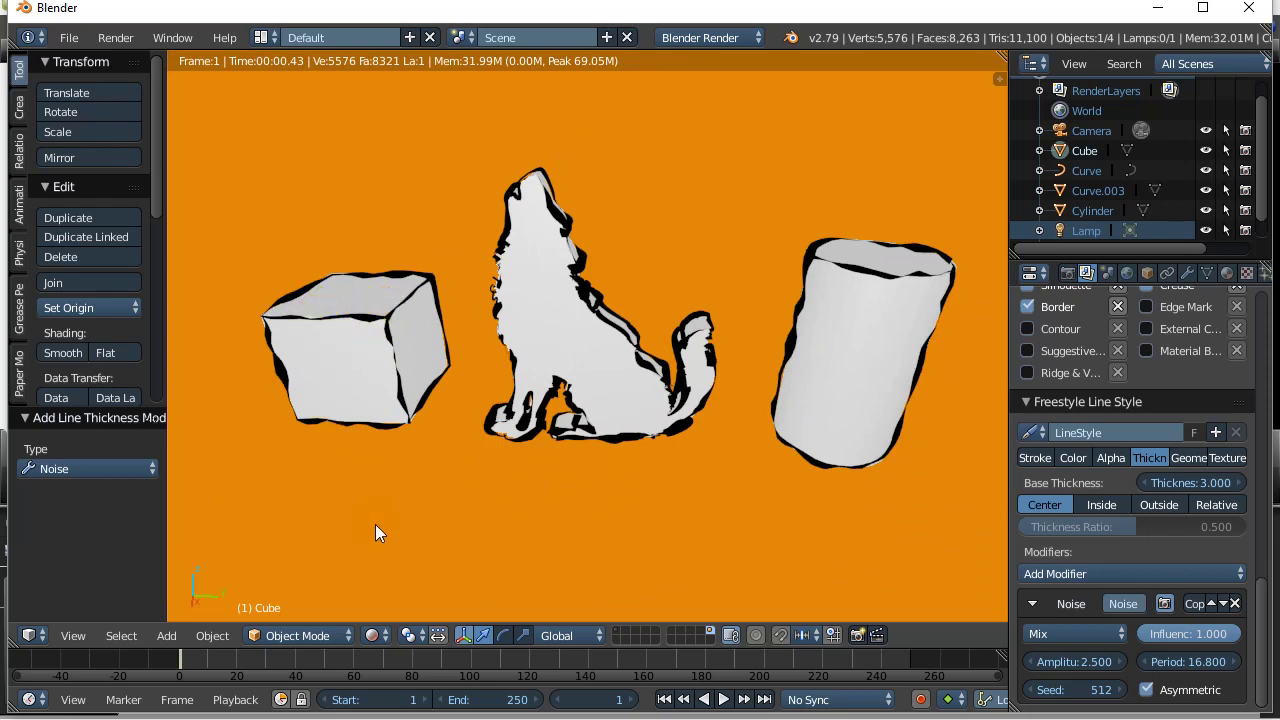
middle_click_drag(375, 533, 392, 533)
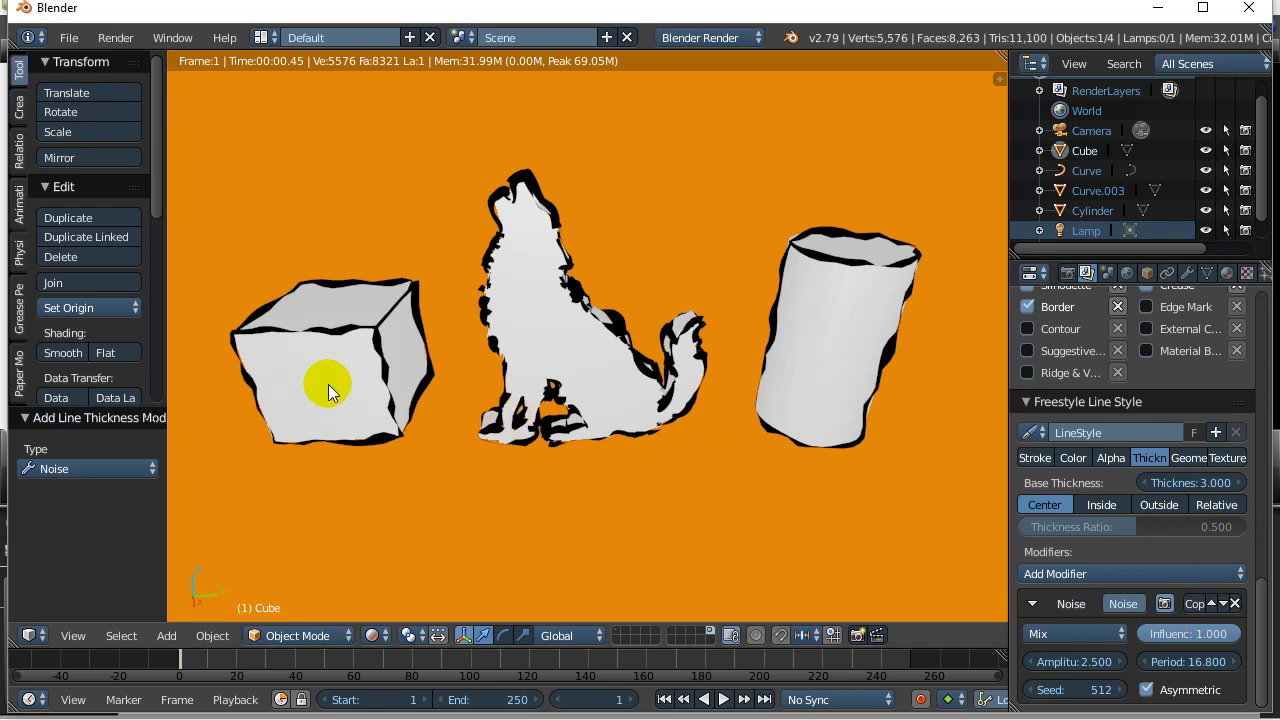
key("shift+z")
middle_click_drag(720, 540, 595, 357)
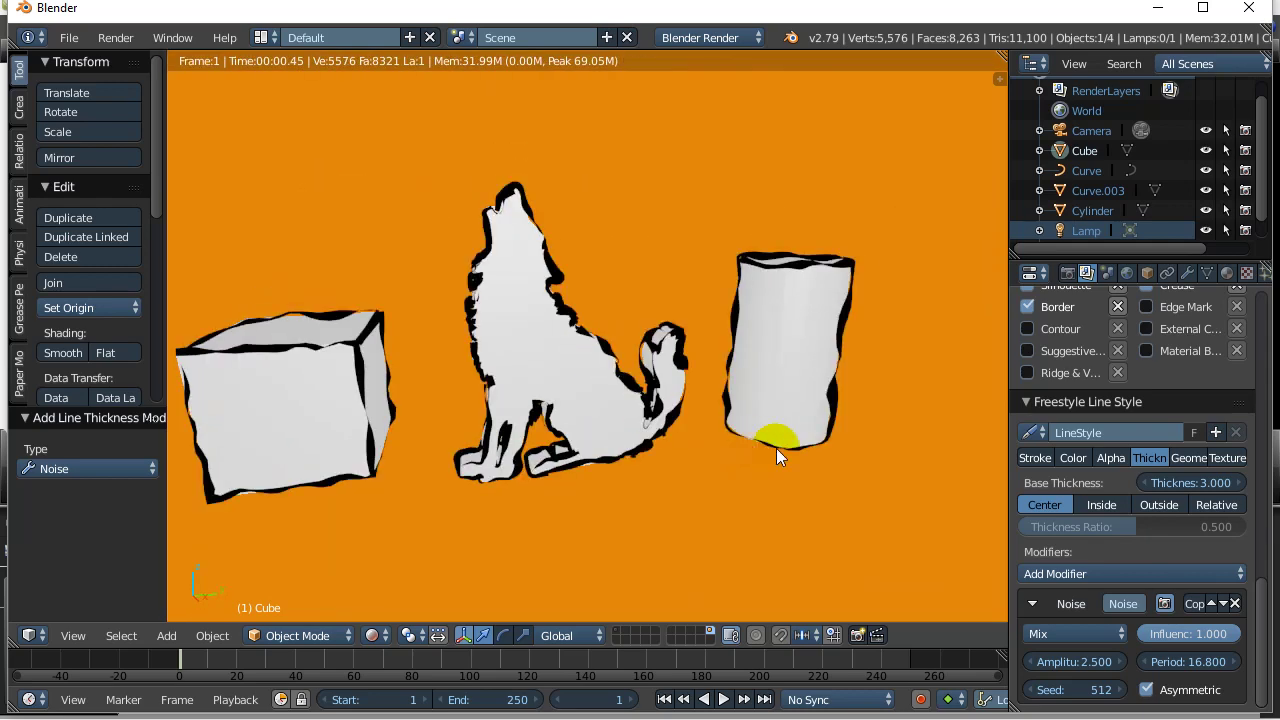
middle_click_drag(843, 457, 723, 469)
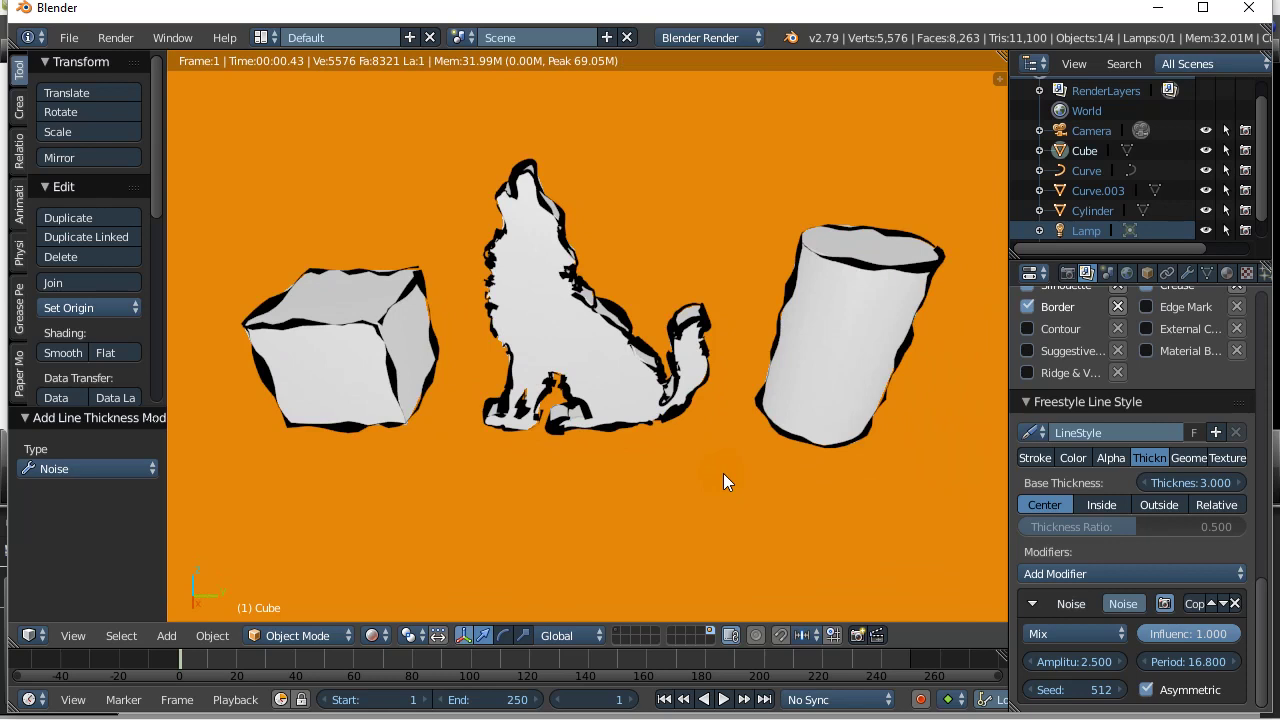
left_click(1067, 273)
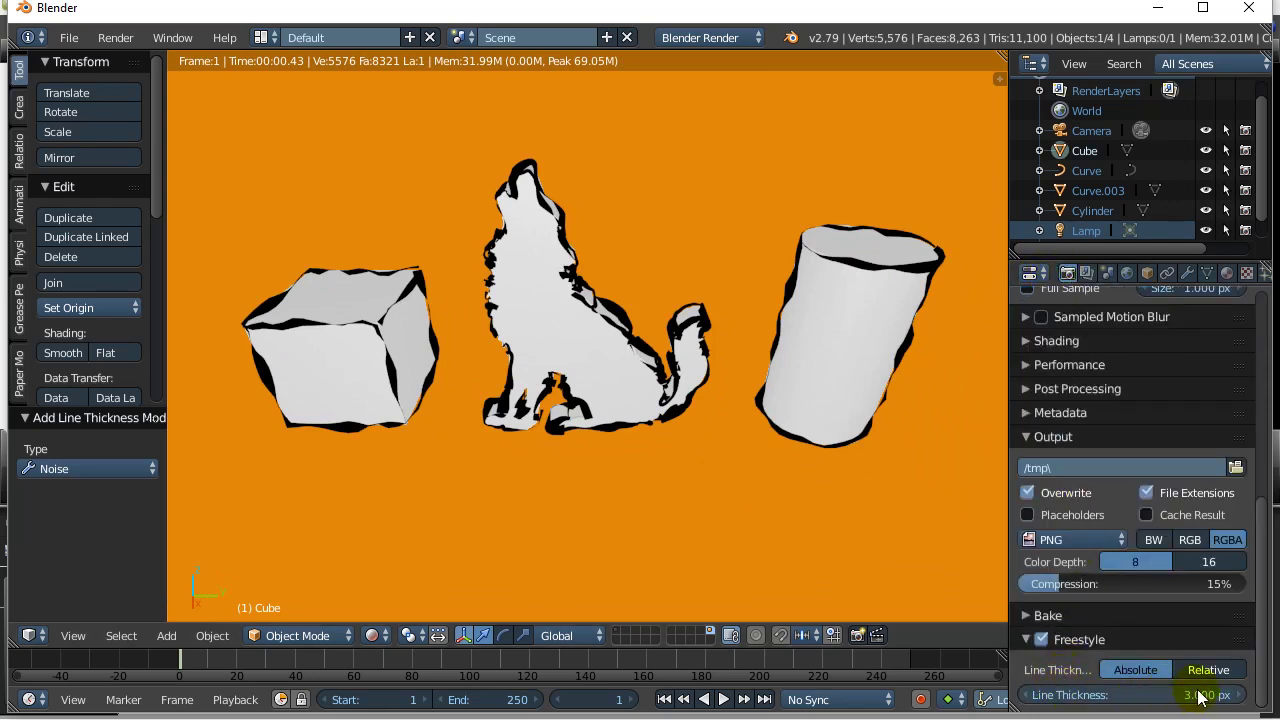
left_click(1086, 273)
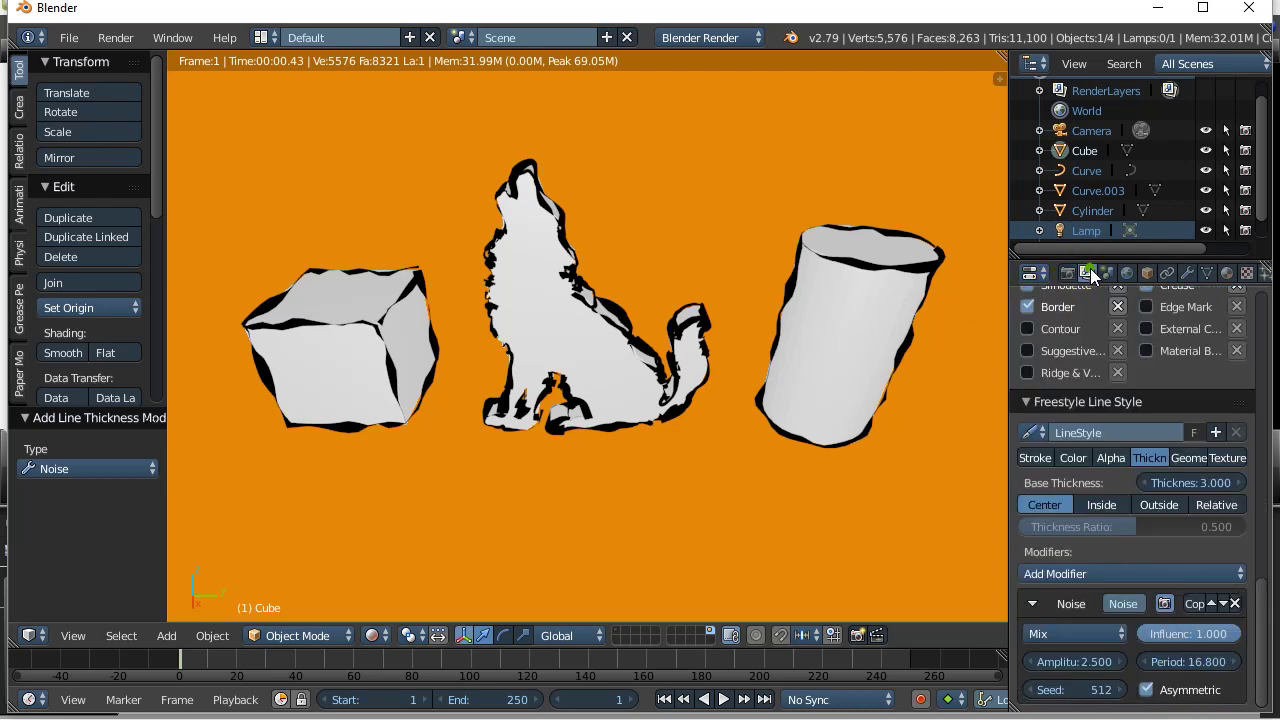
scroll(1127, 488, "up", 2)
scroll(1127, 488, "up", 3)
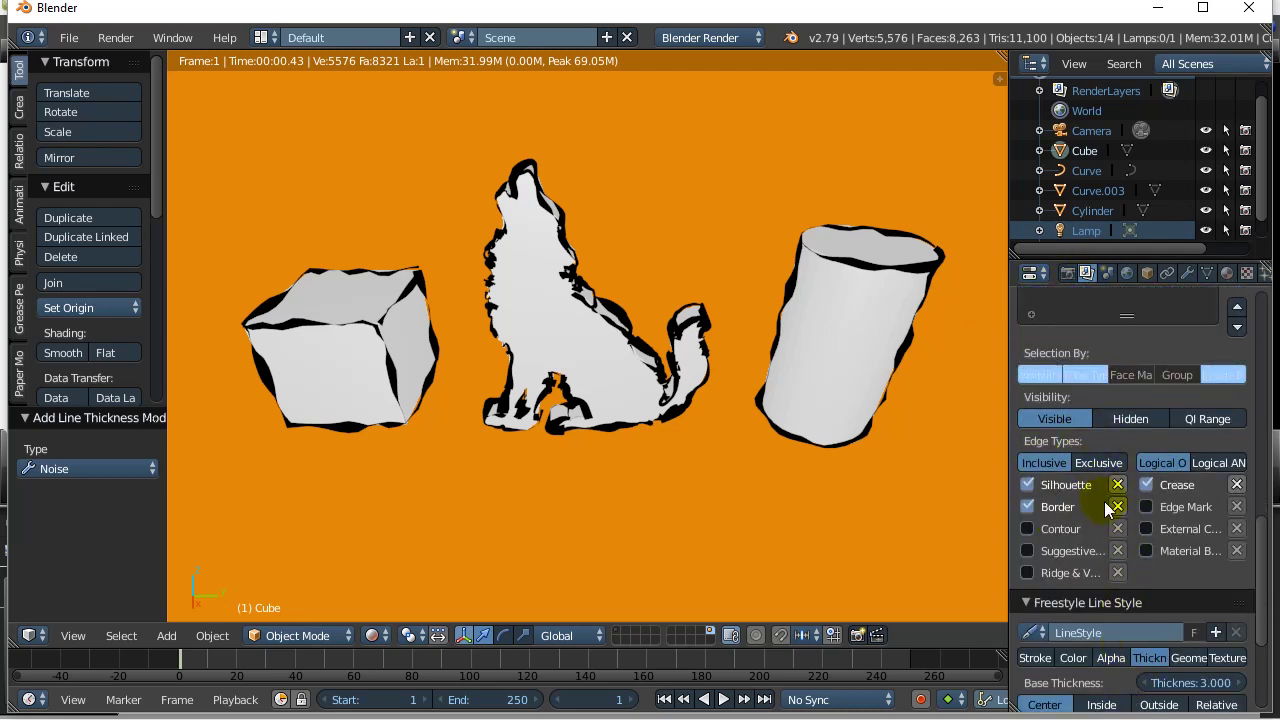
scroll(1104, 535, "down", 3)
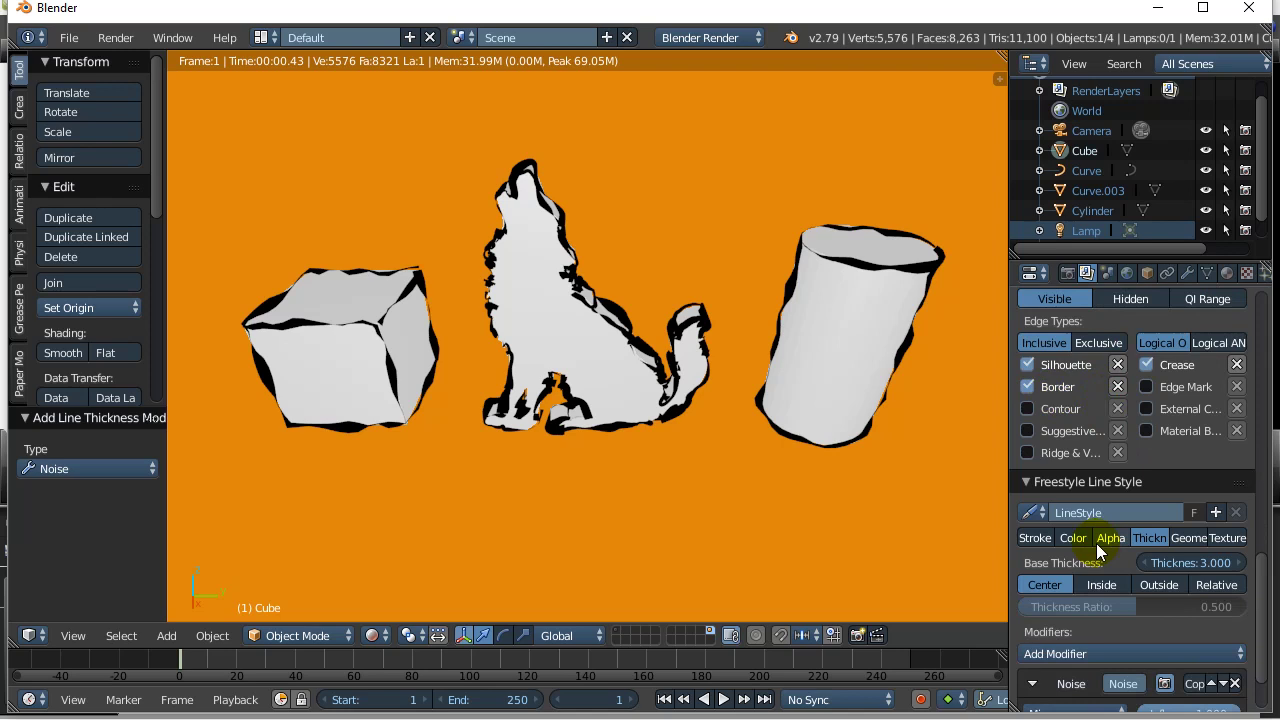